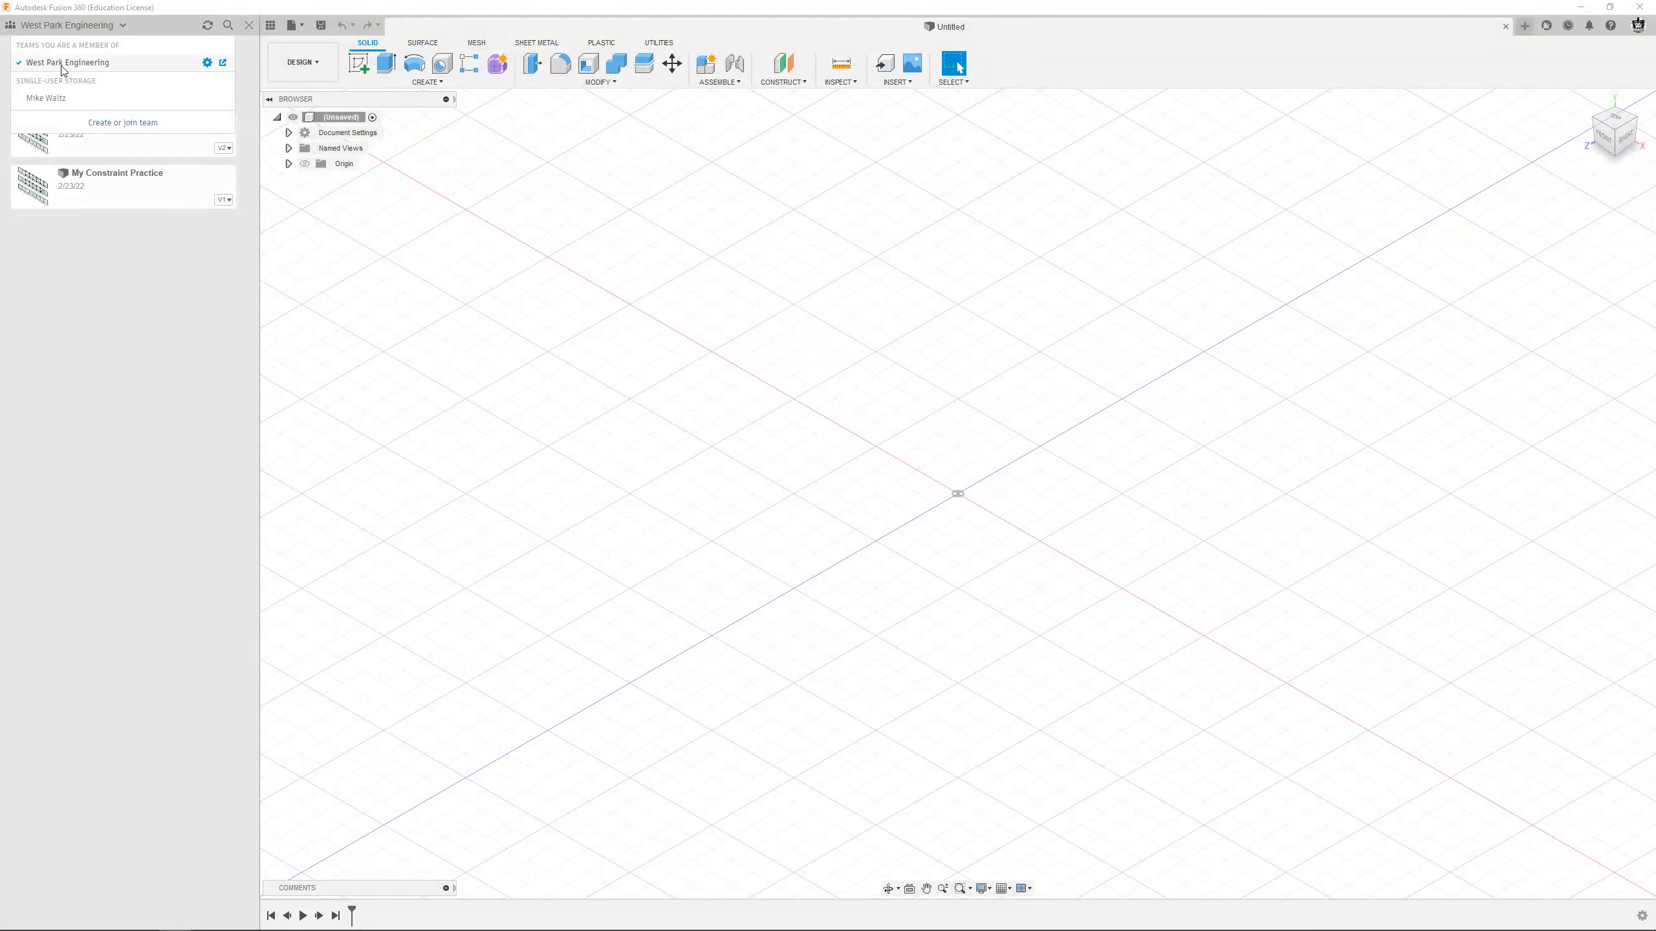
# Browse from the team's project list into IED Period 4 Spring 2022 and open the student's own folder under Students.
pyautogui.click(67, 28)
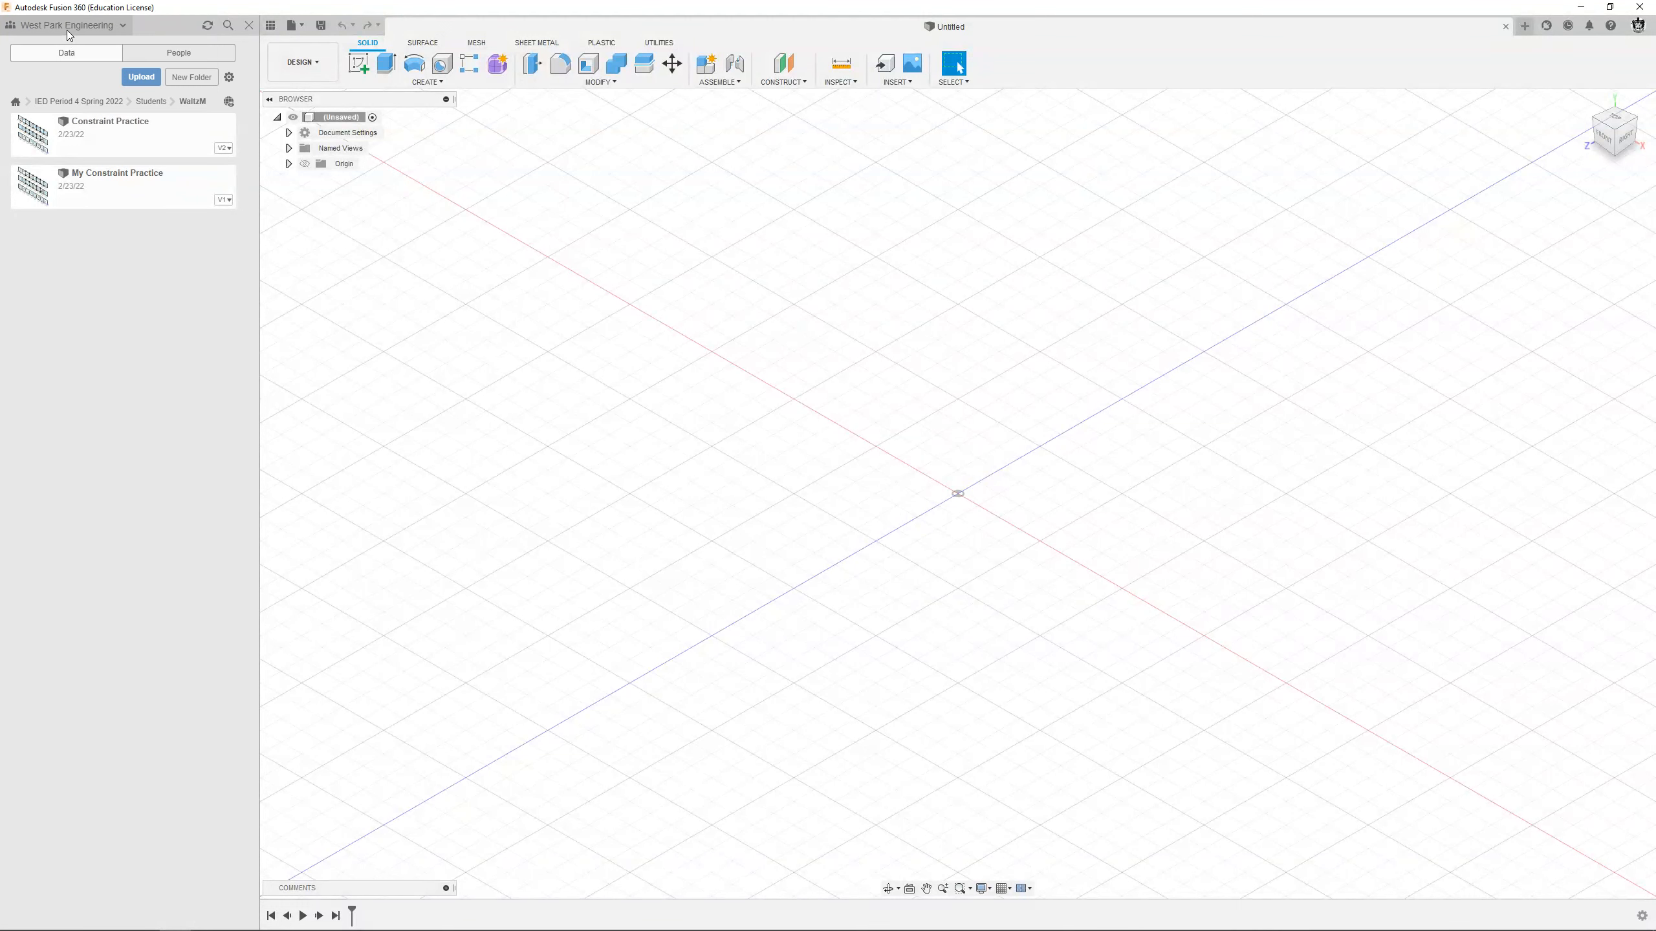
pyautogui.click(74, 101)
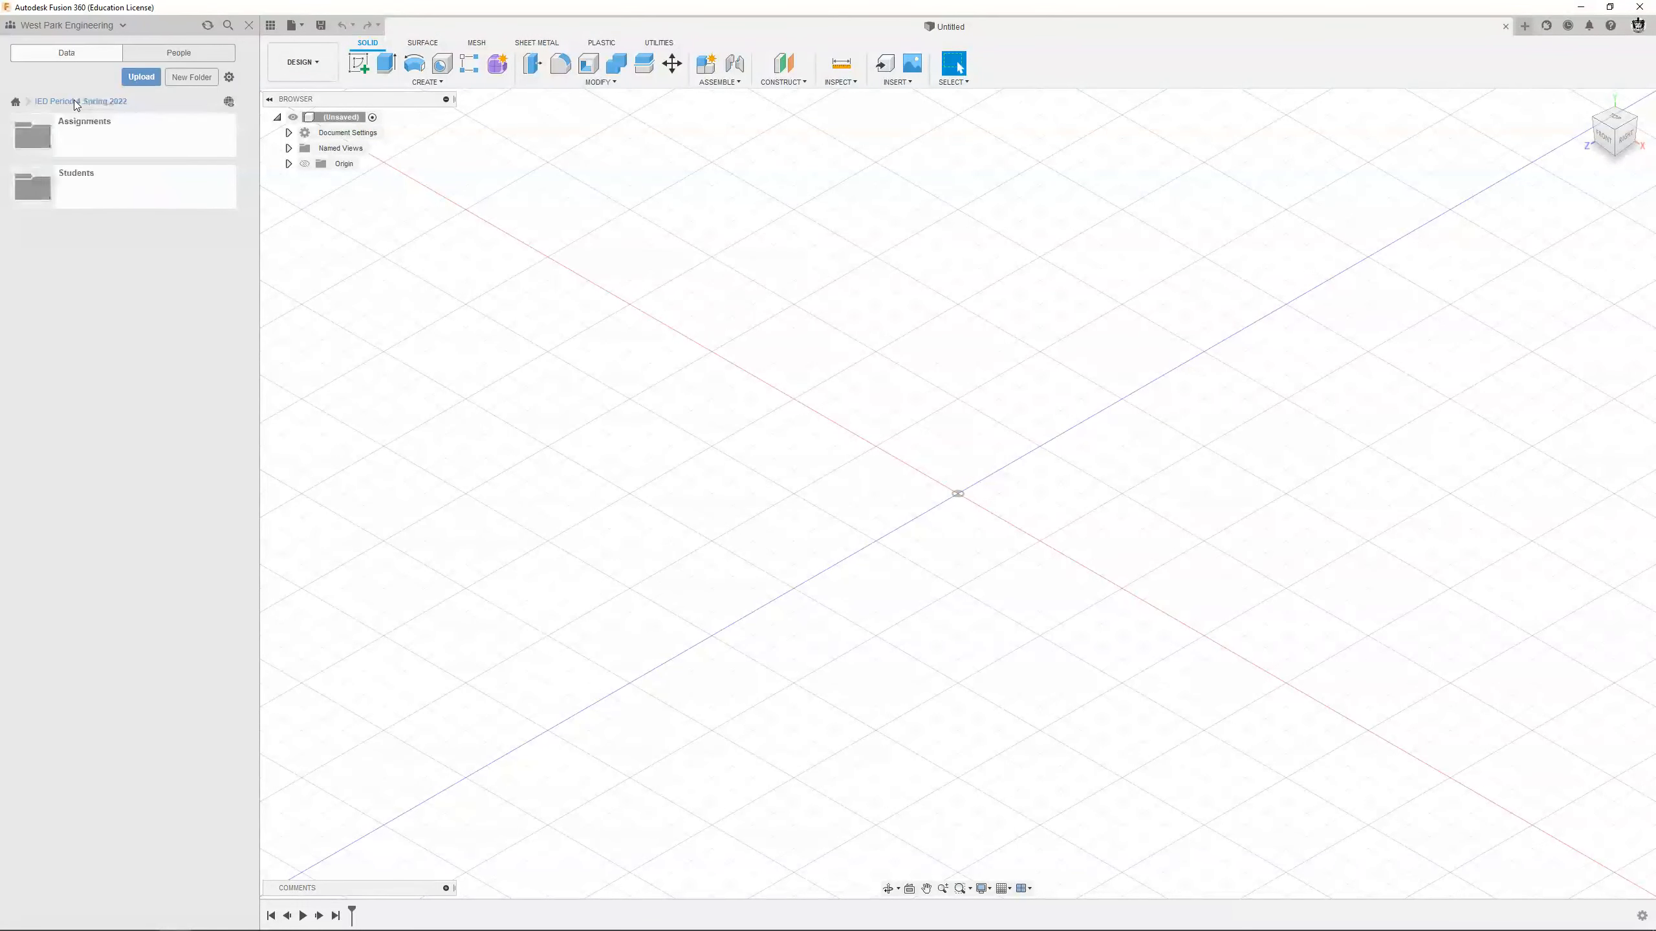
pyautogui.click(16, 102)
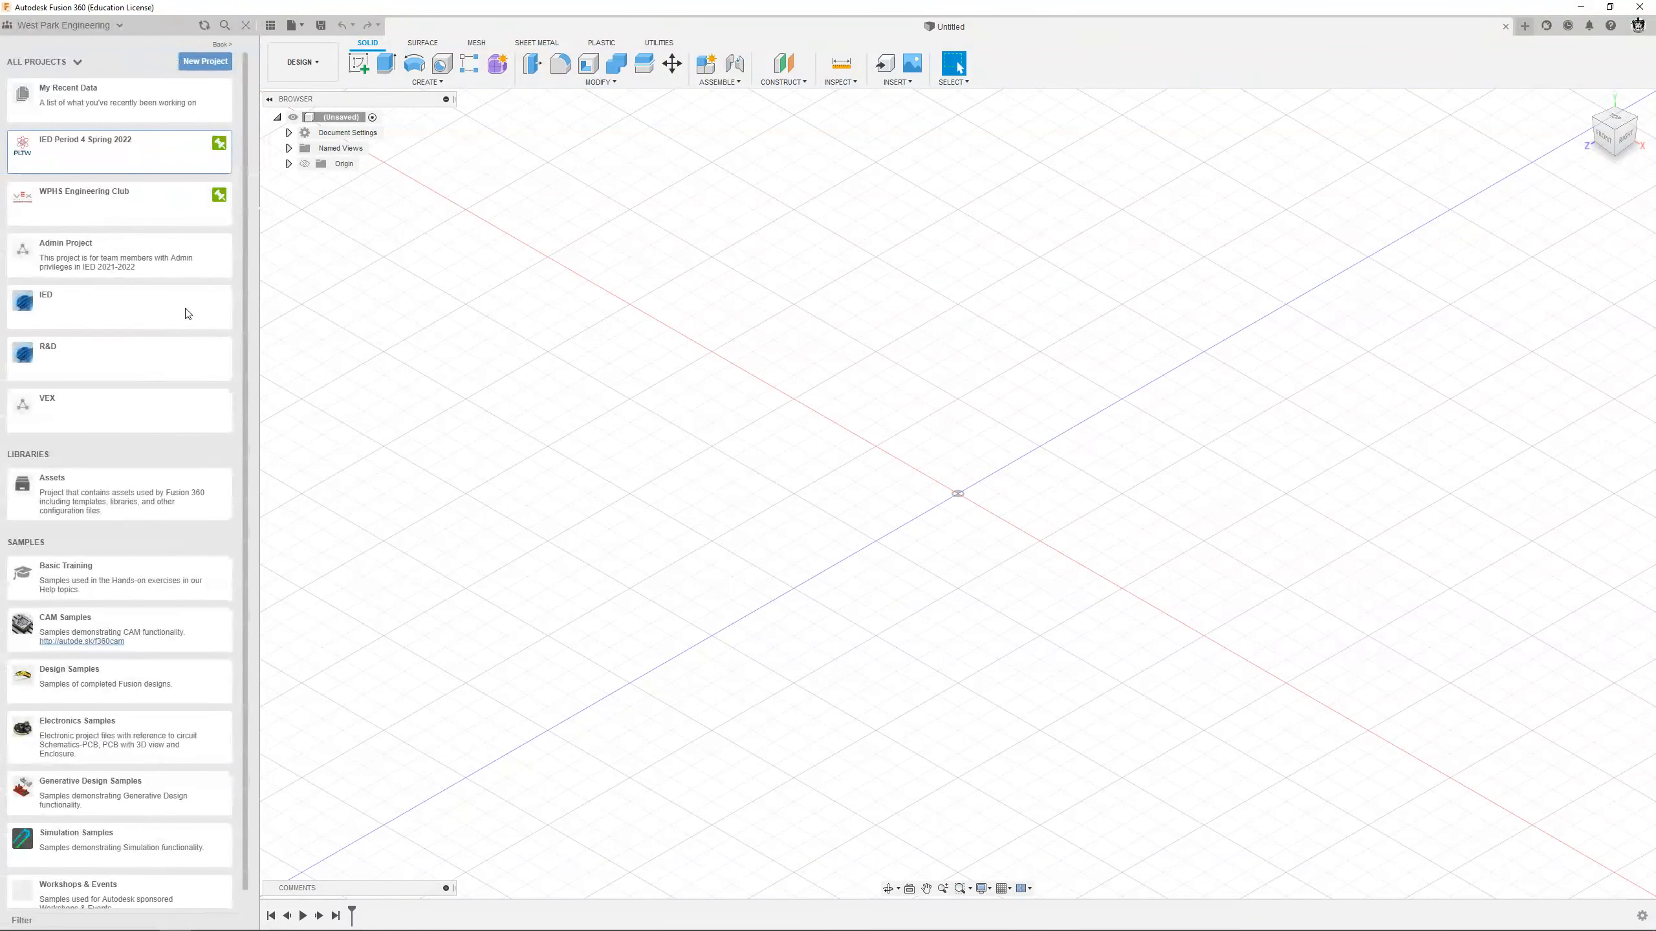
pyautogui.click(85, 150)
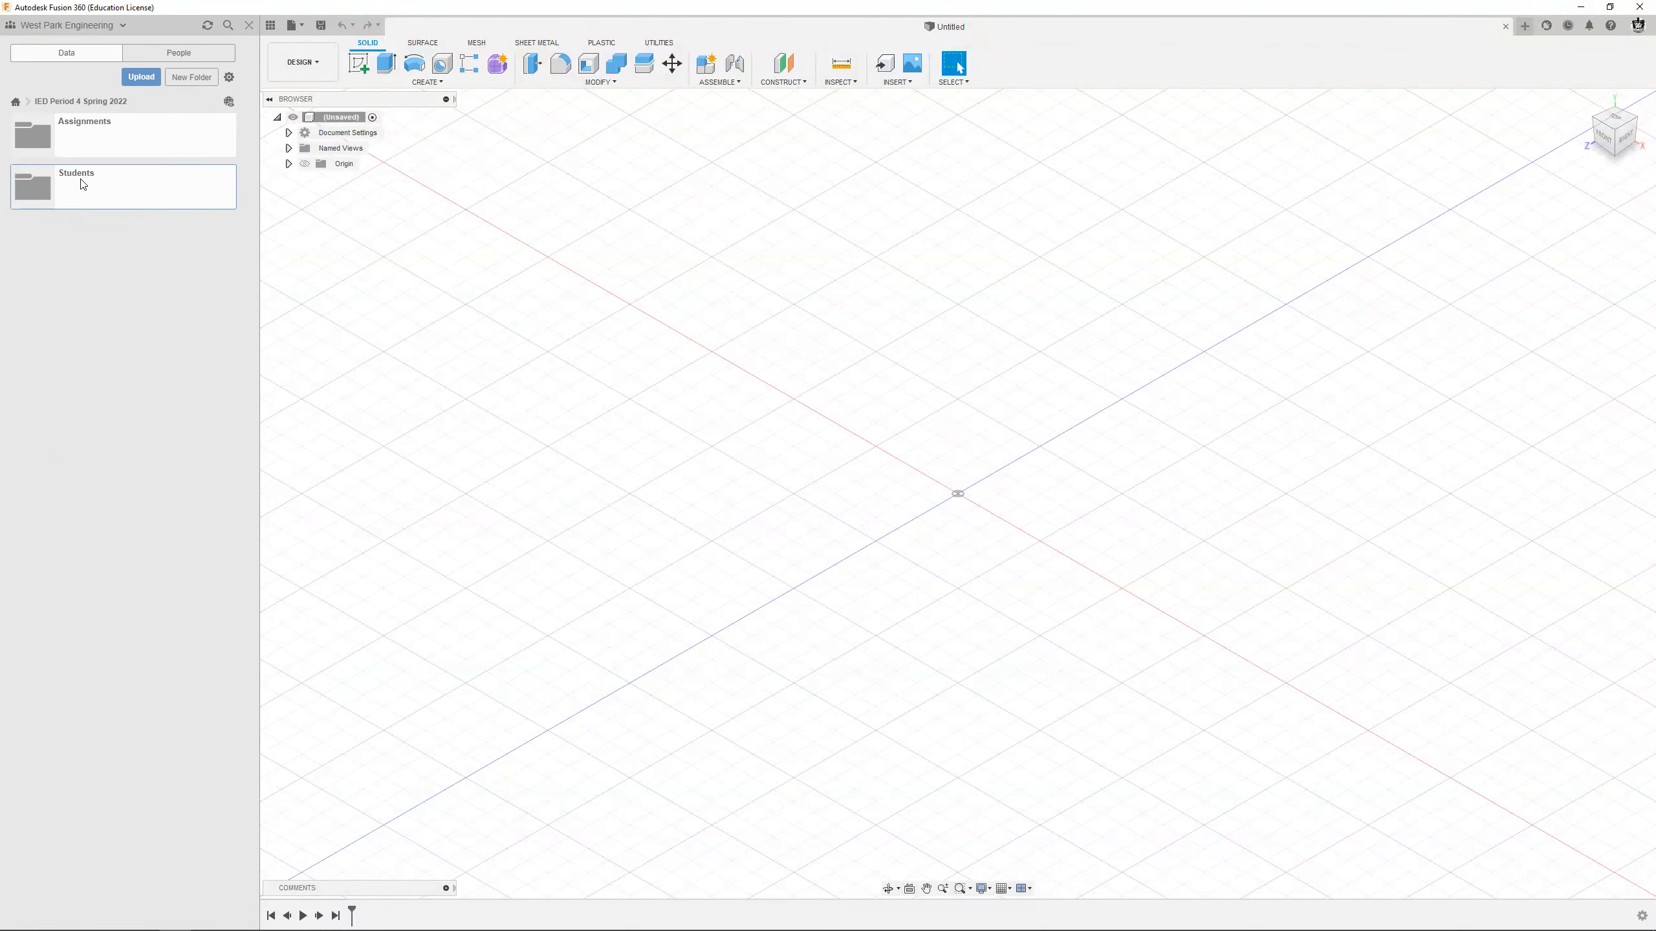
pyautogui.click(83, 184)
pyautogui.scroll(-10, 100, 342)
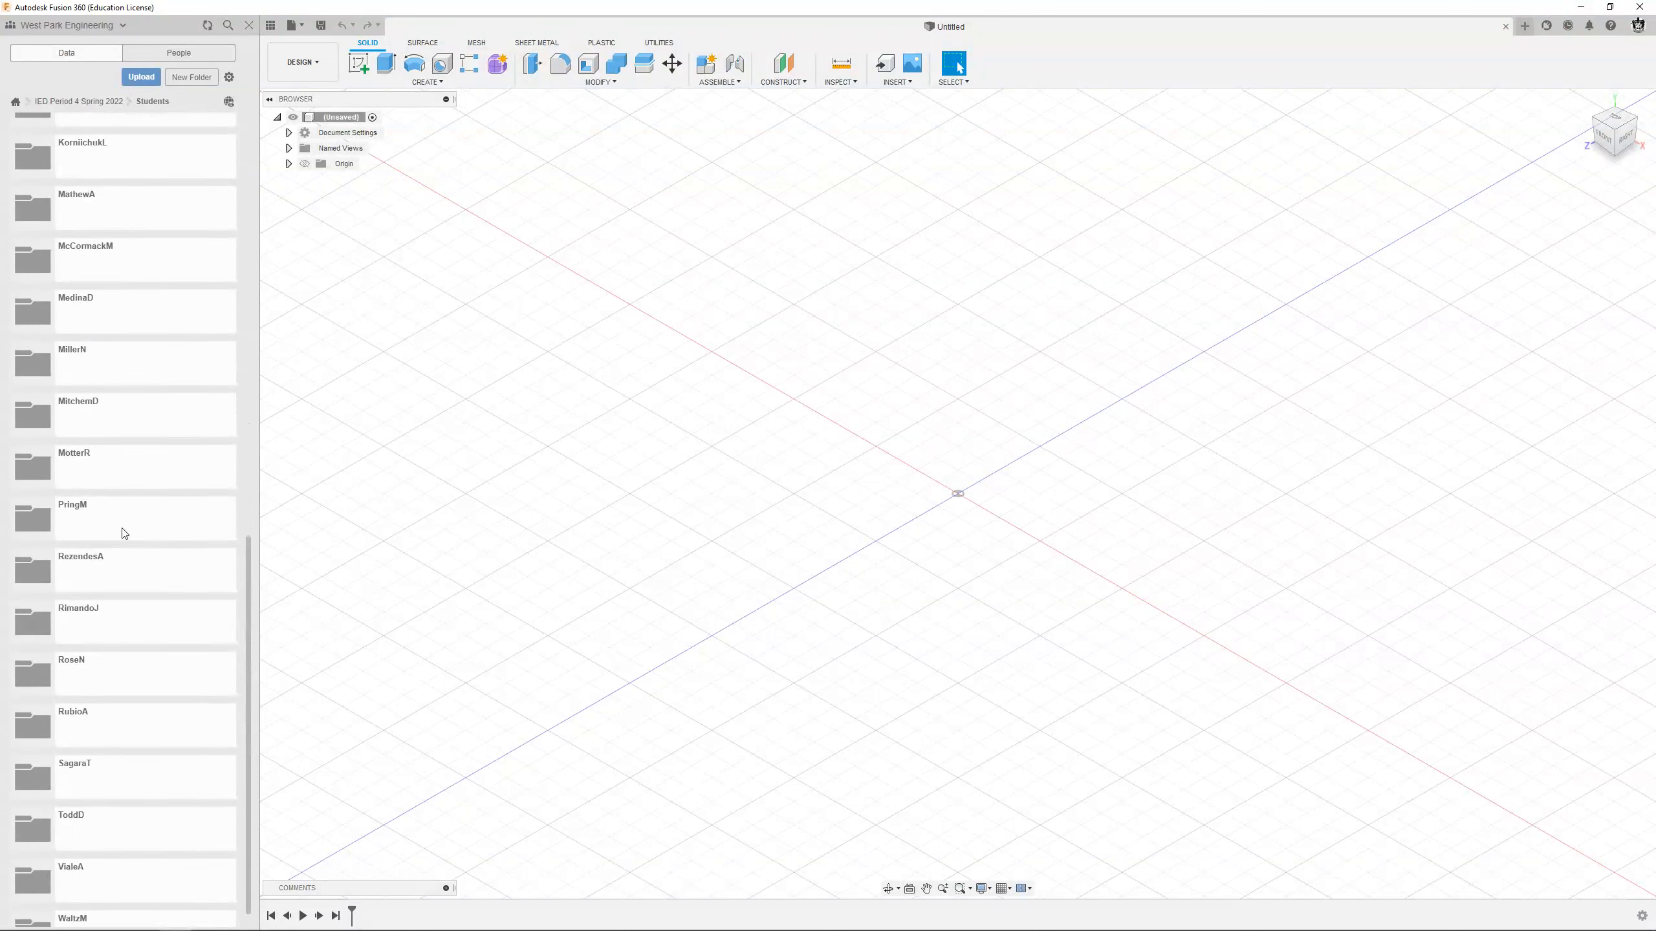
pyautogui.scroll(-1, 124, 533)
pyautogui.click(68, 898)
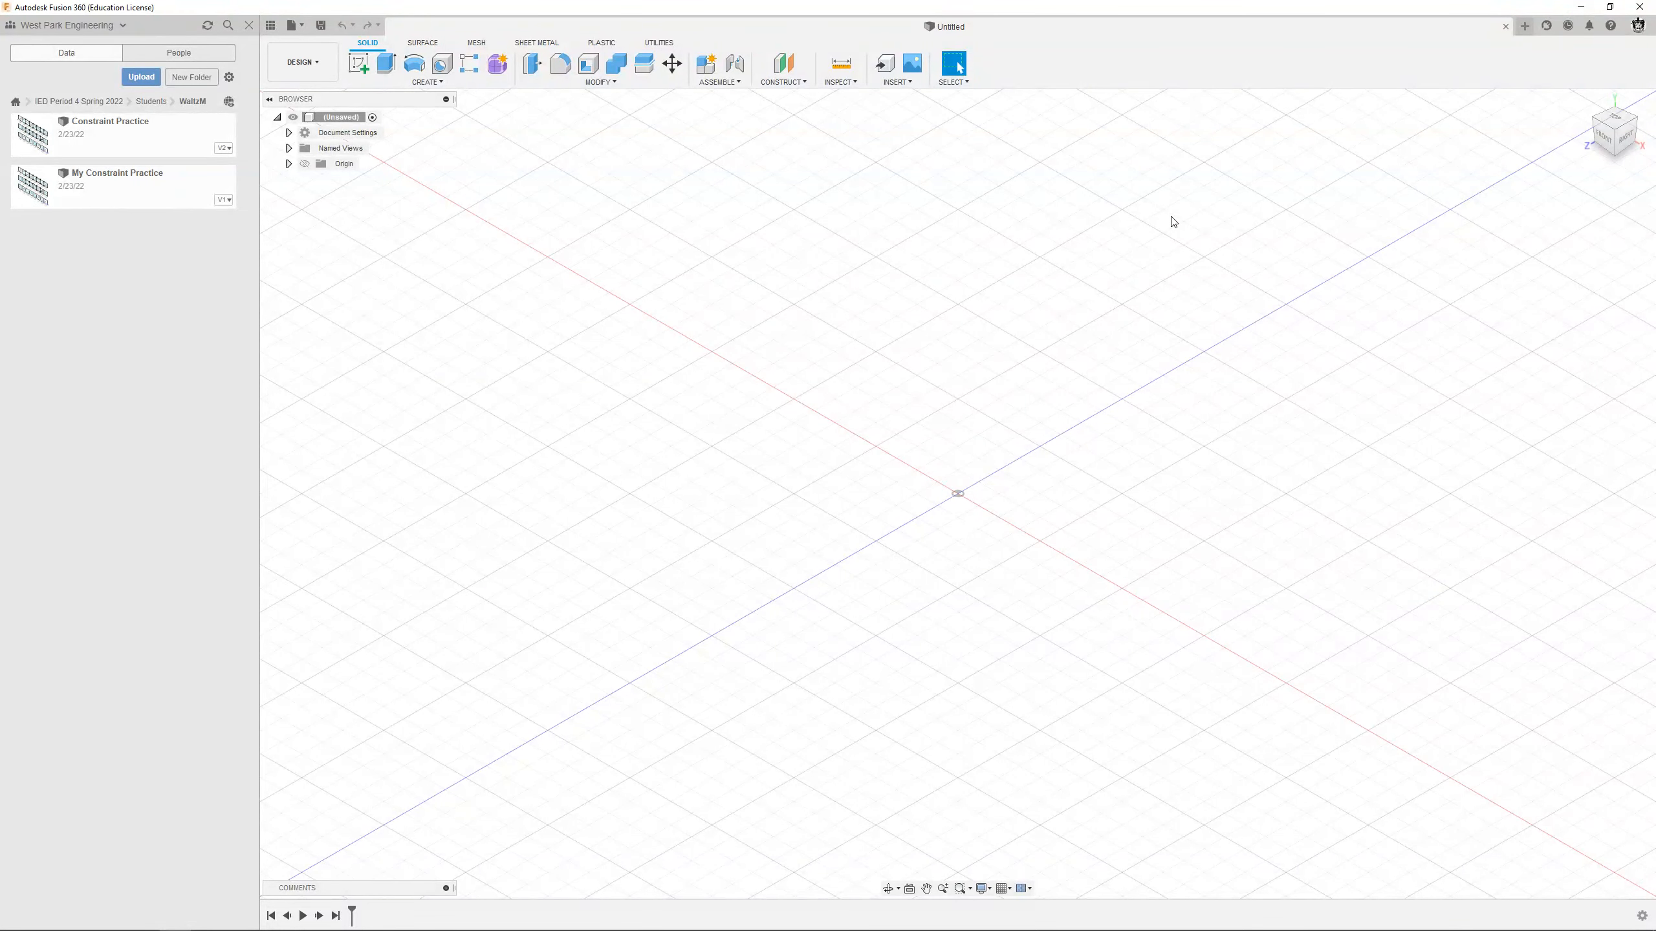
# Open the preferences and review the default modeling orientation and the cloud libraries option for the Manufacture workspace.
pyautogui.press('ctrl')
pyautogui.click(1639, 26)
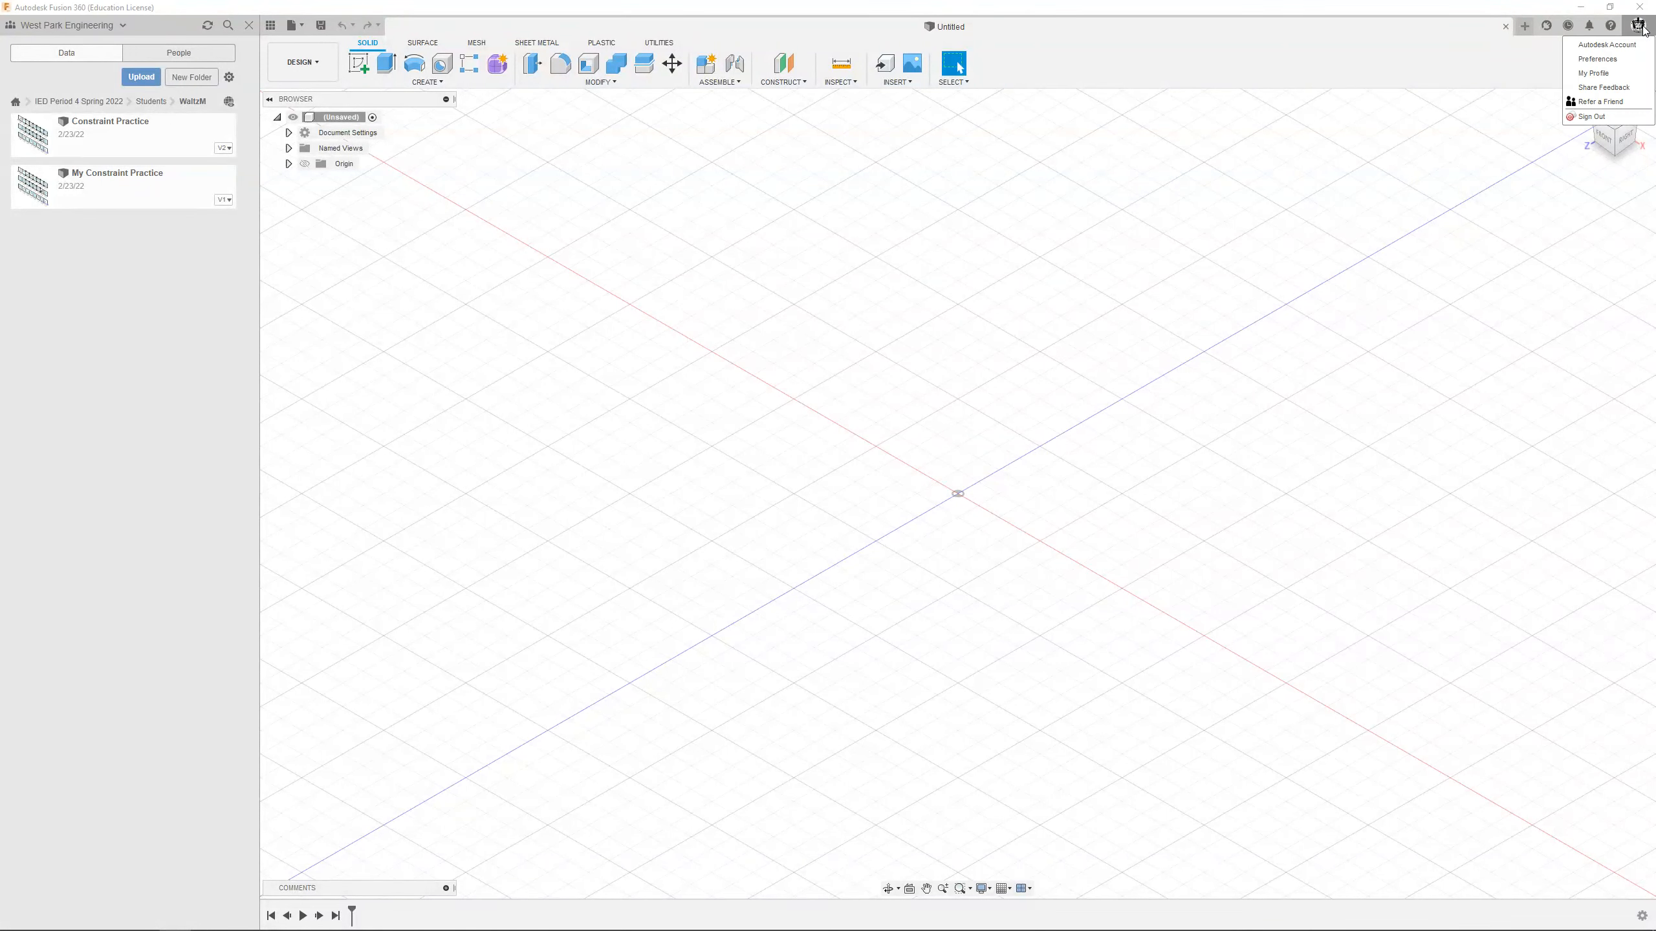
pyautogui.click(1621, 60)
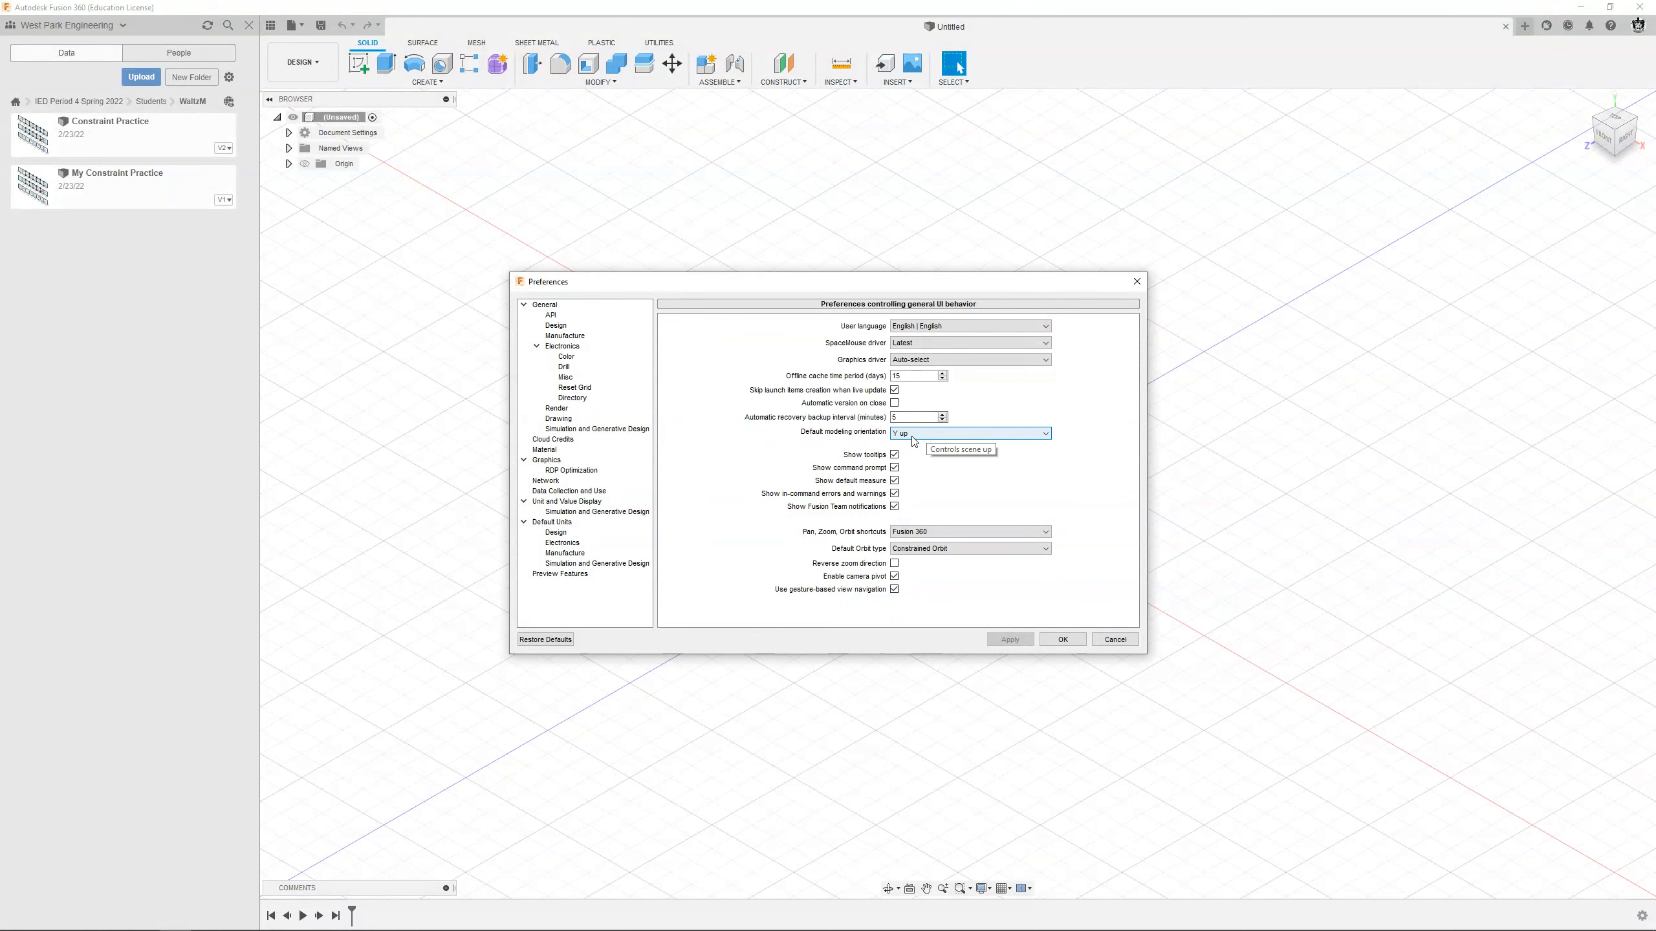
pyautogui.press('ctrl')
pyautogui.press('ctrl')
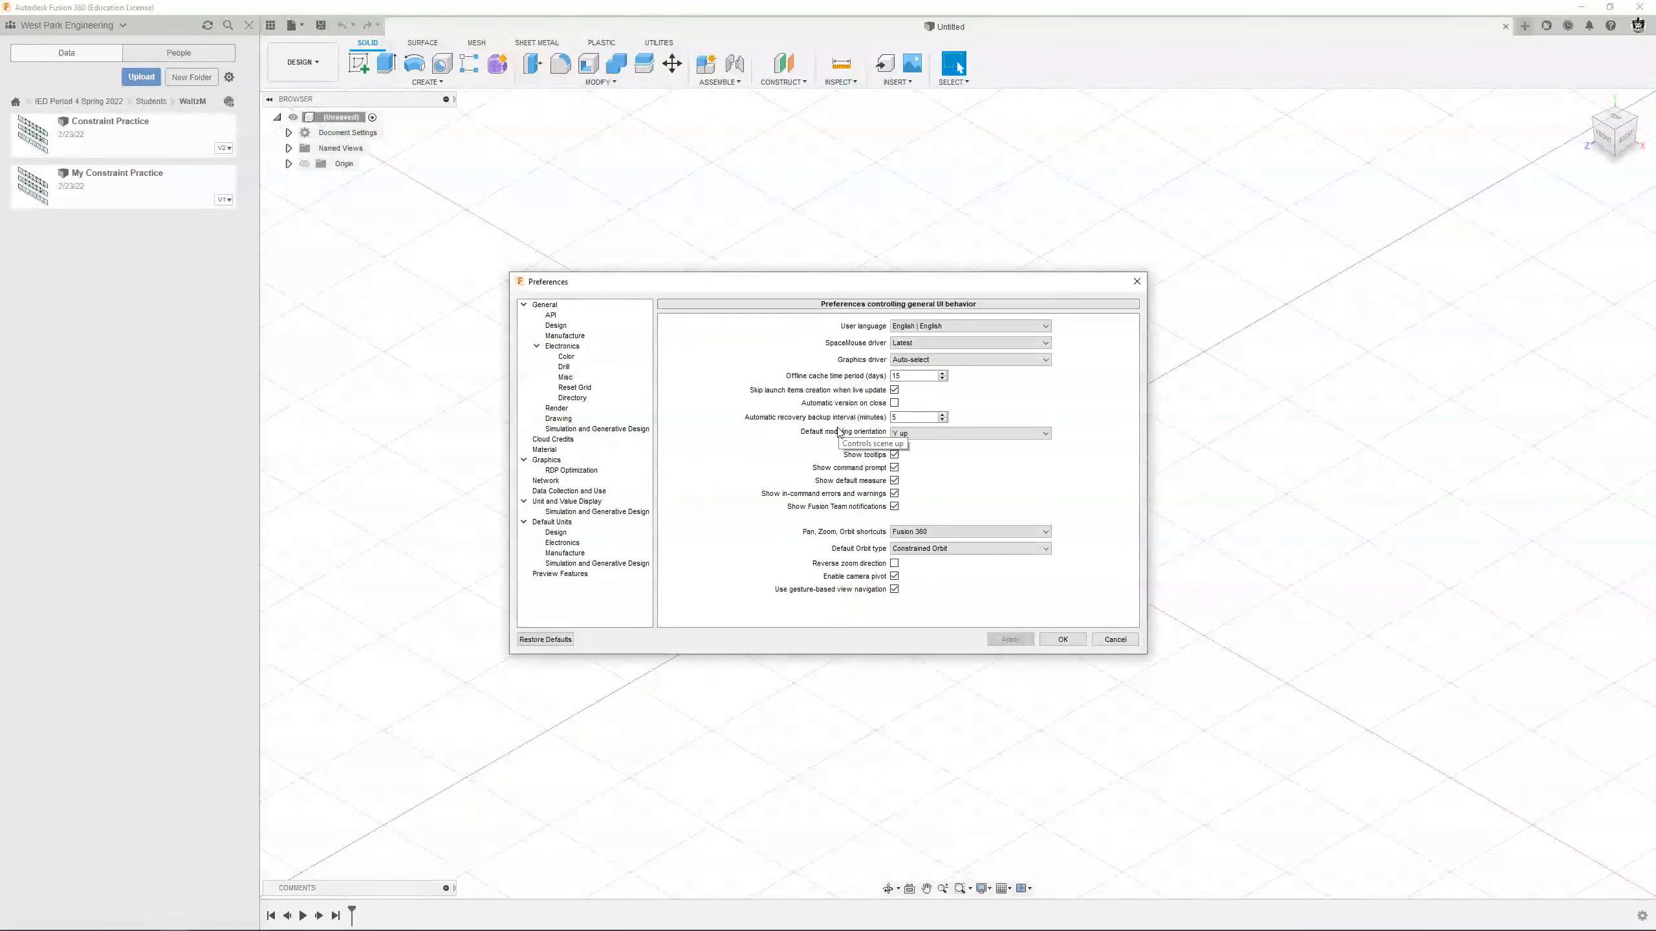
pyautogui.click(561, 336)
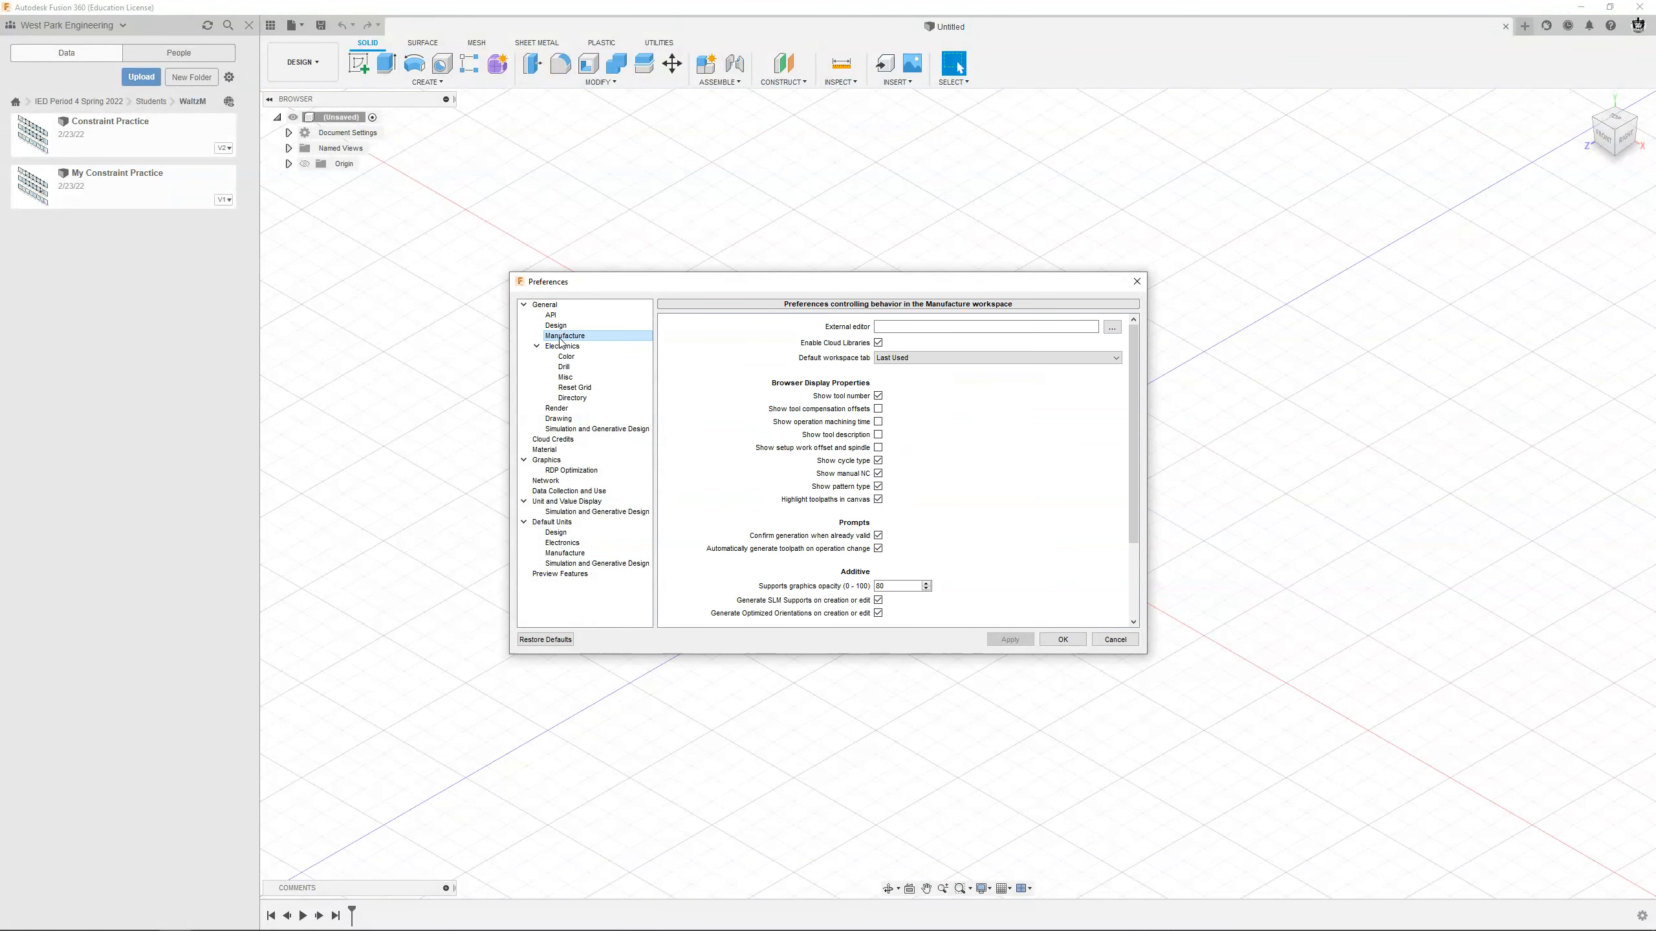
pyautogui.click(878, 343)
# Set the default units for new designs to inches and accept the preferences.
pyautogui.click(556, 534)
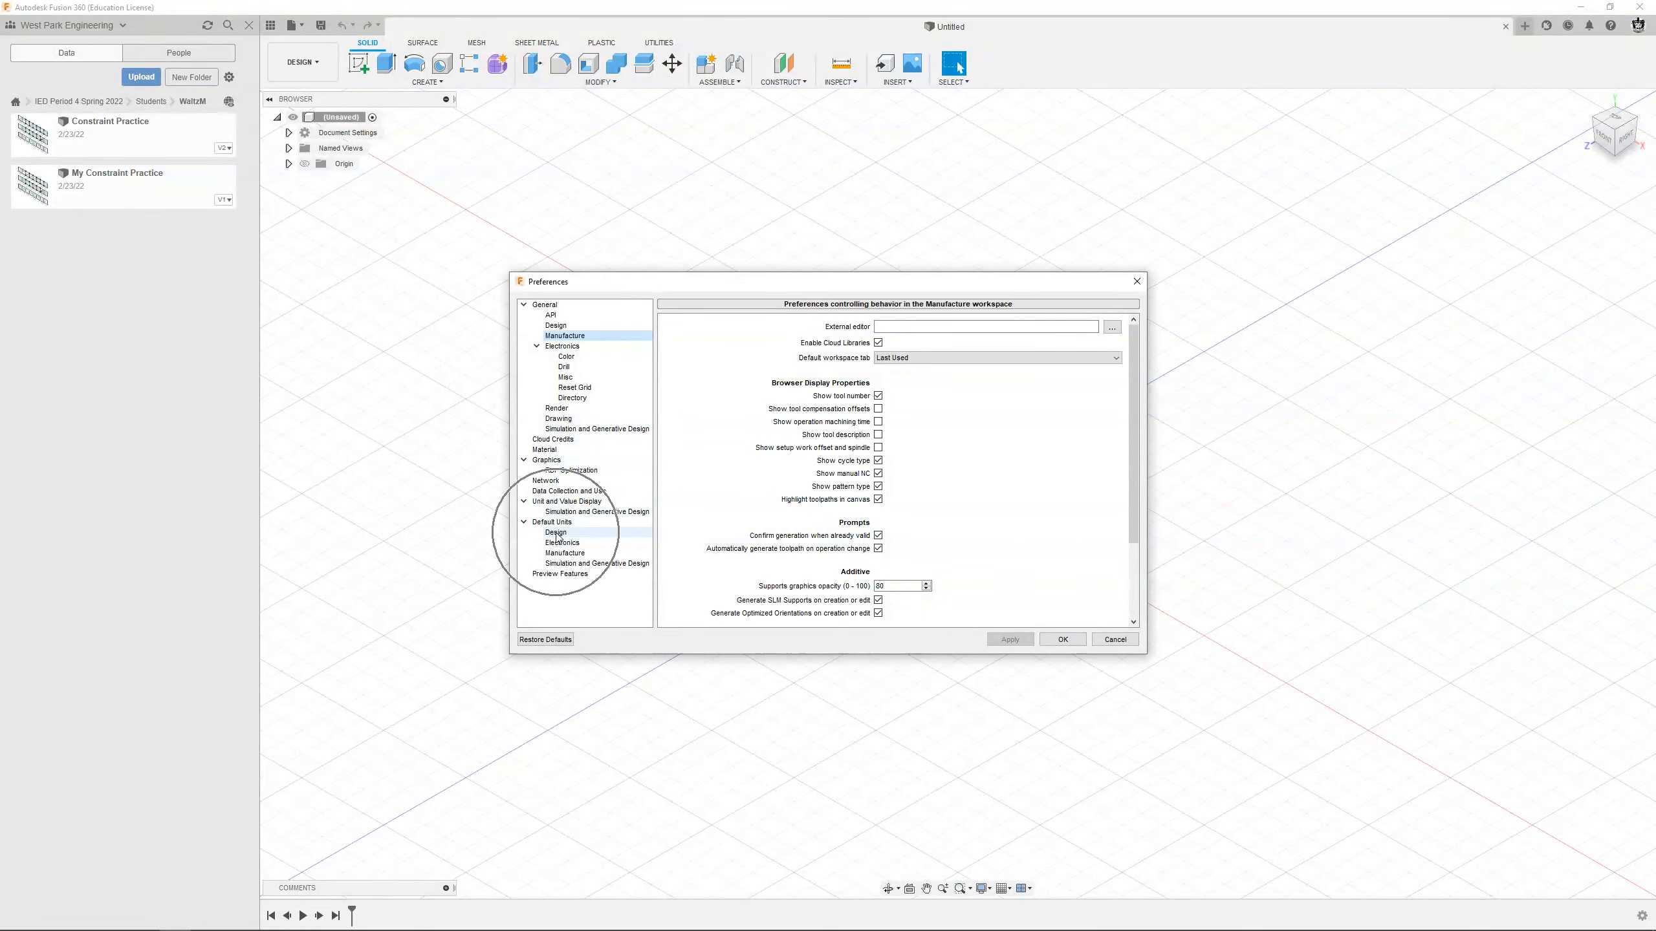
pyautogui.click(557, 534)
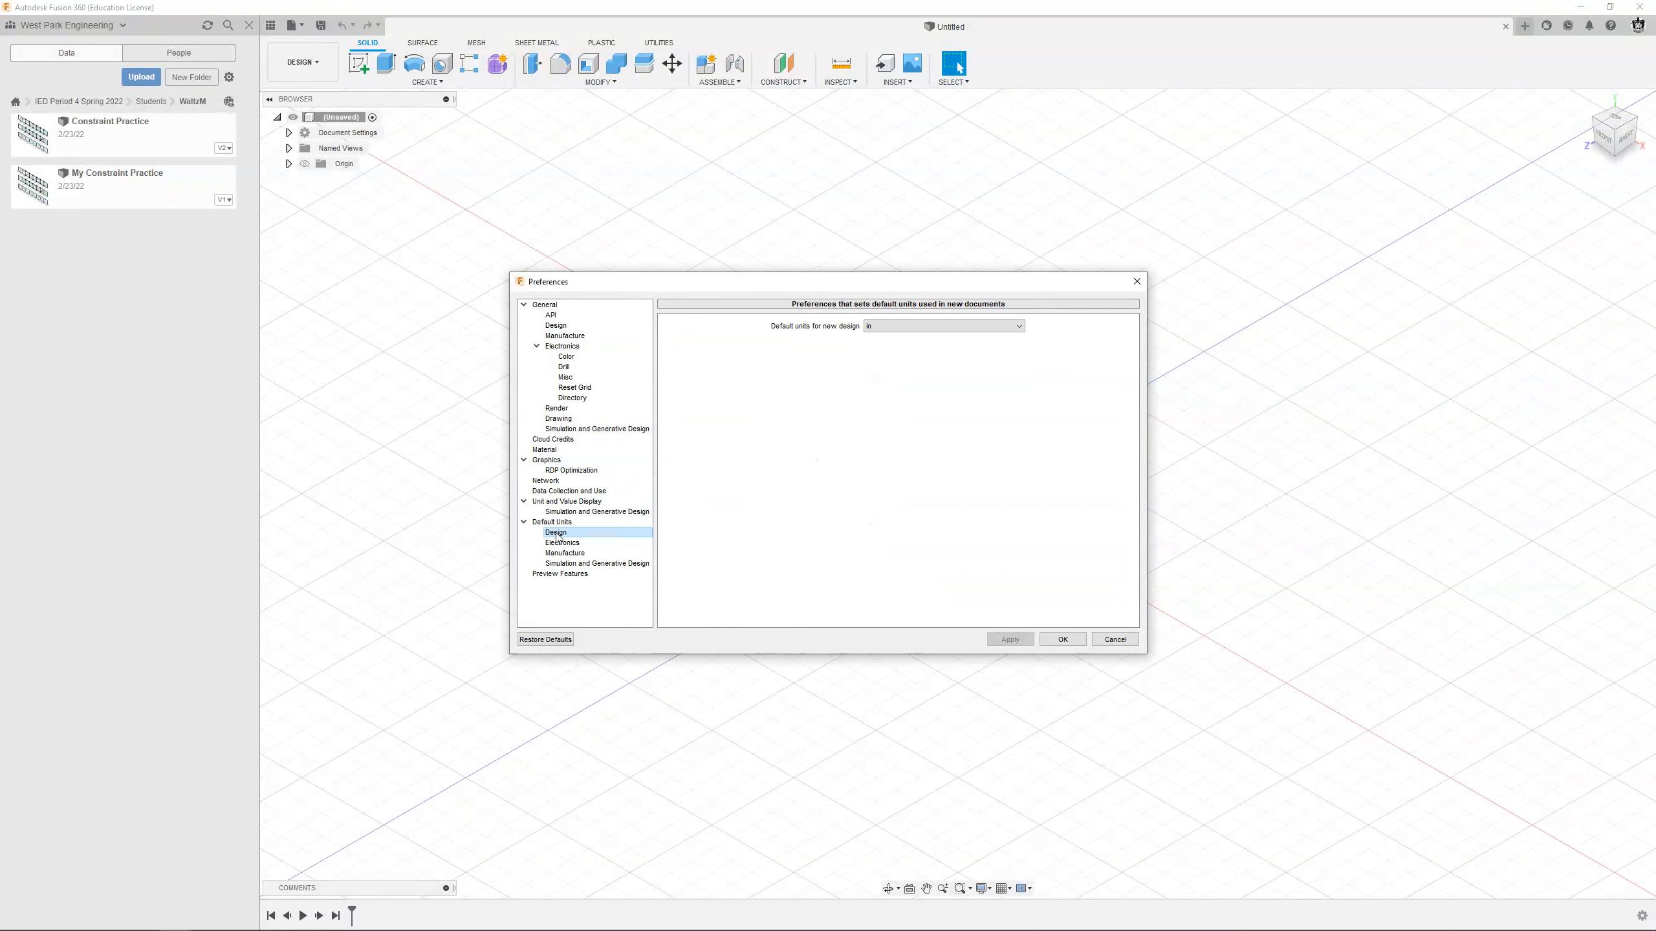
pyautogui.click(881, 327)
pyautogui.click(880, 332)
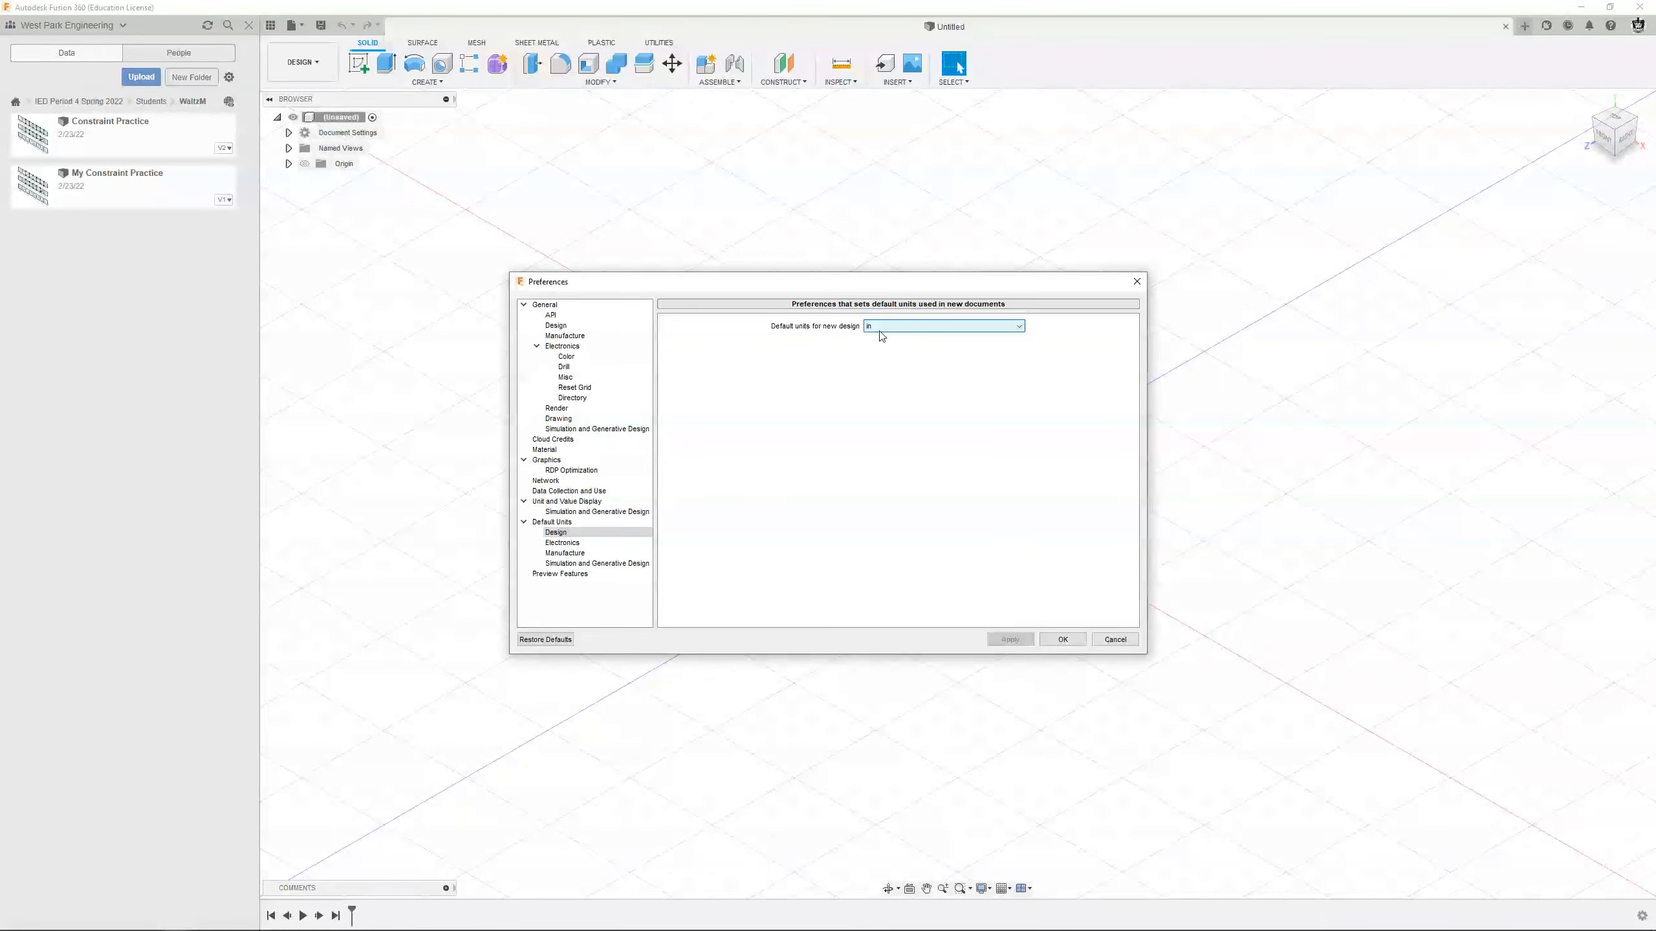
pyautogui.click(1056, 641)
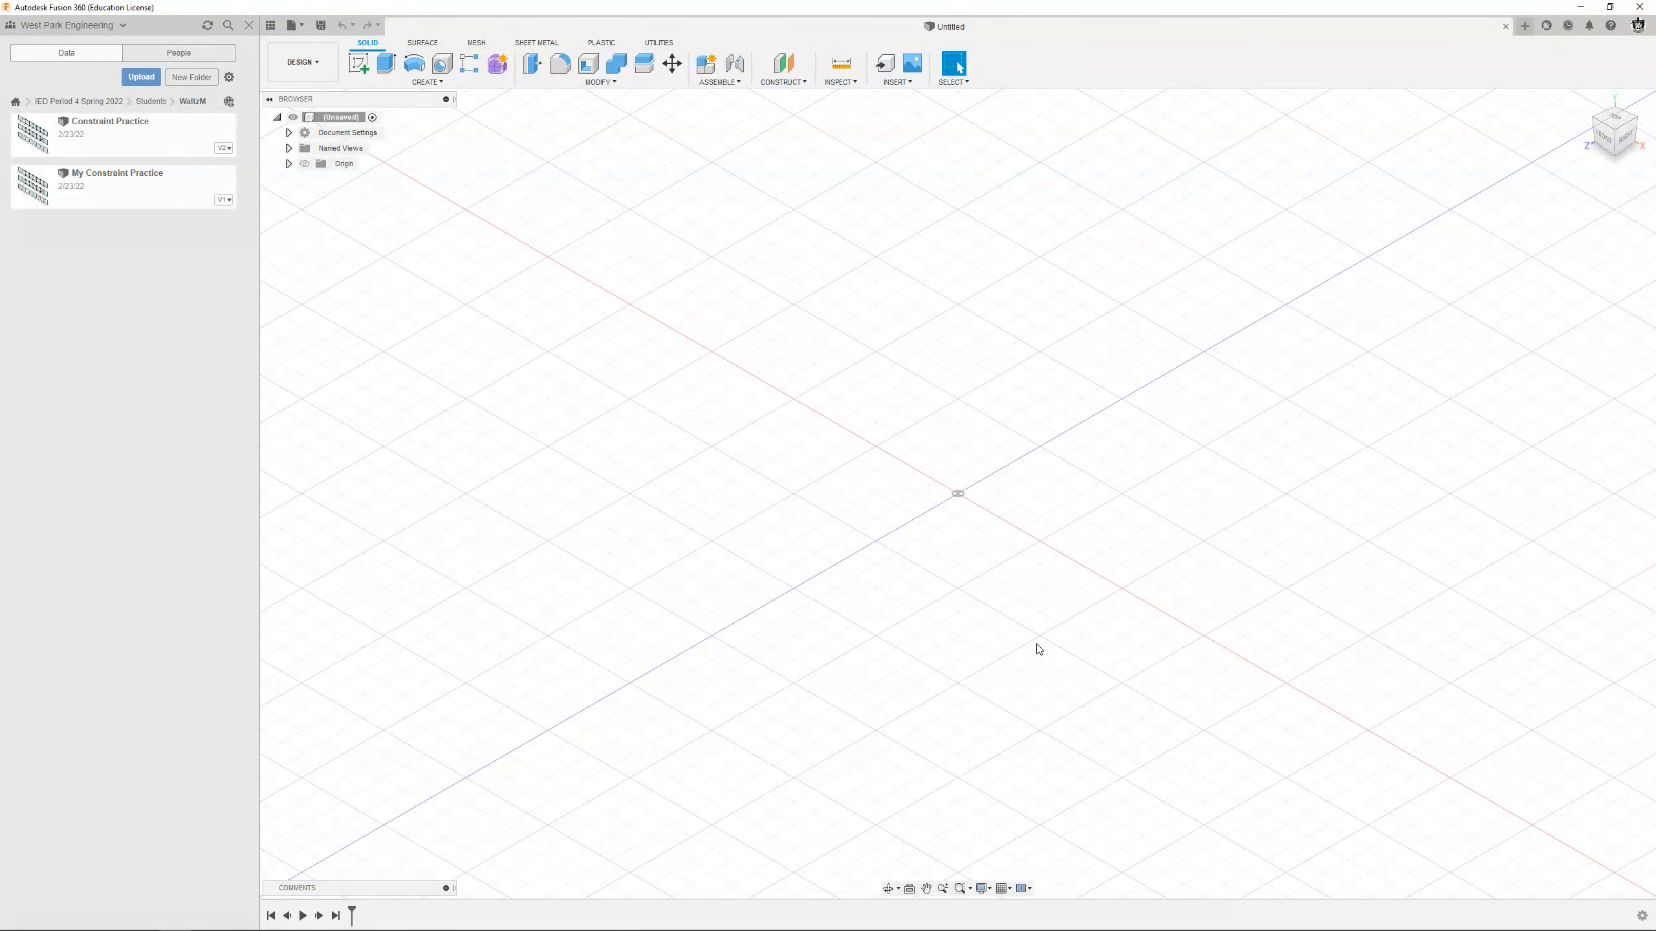
# Turn off the layout grid and snapping to the grid.
pyautogui.click(1000, 889)
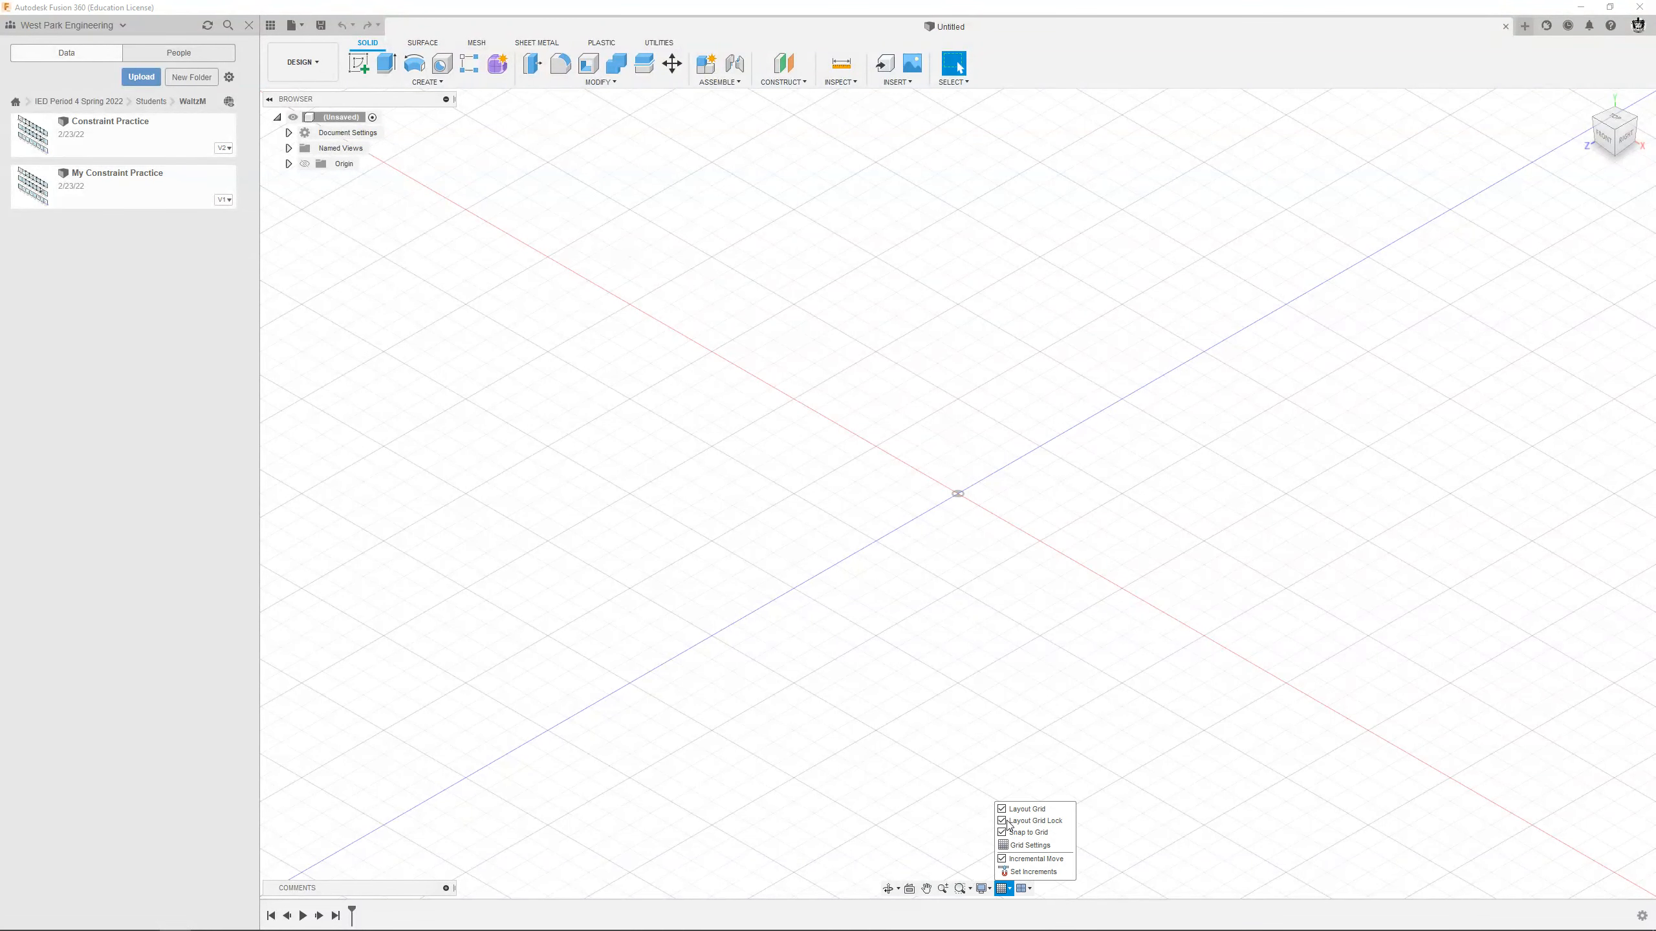
pyautogui.click(1002, 834)
pyautogui.click(1002, 809)
pyautogui.click(1002, 833)
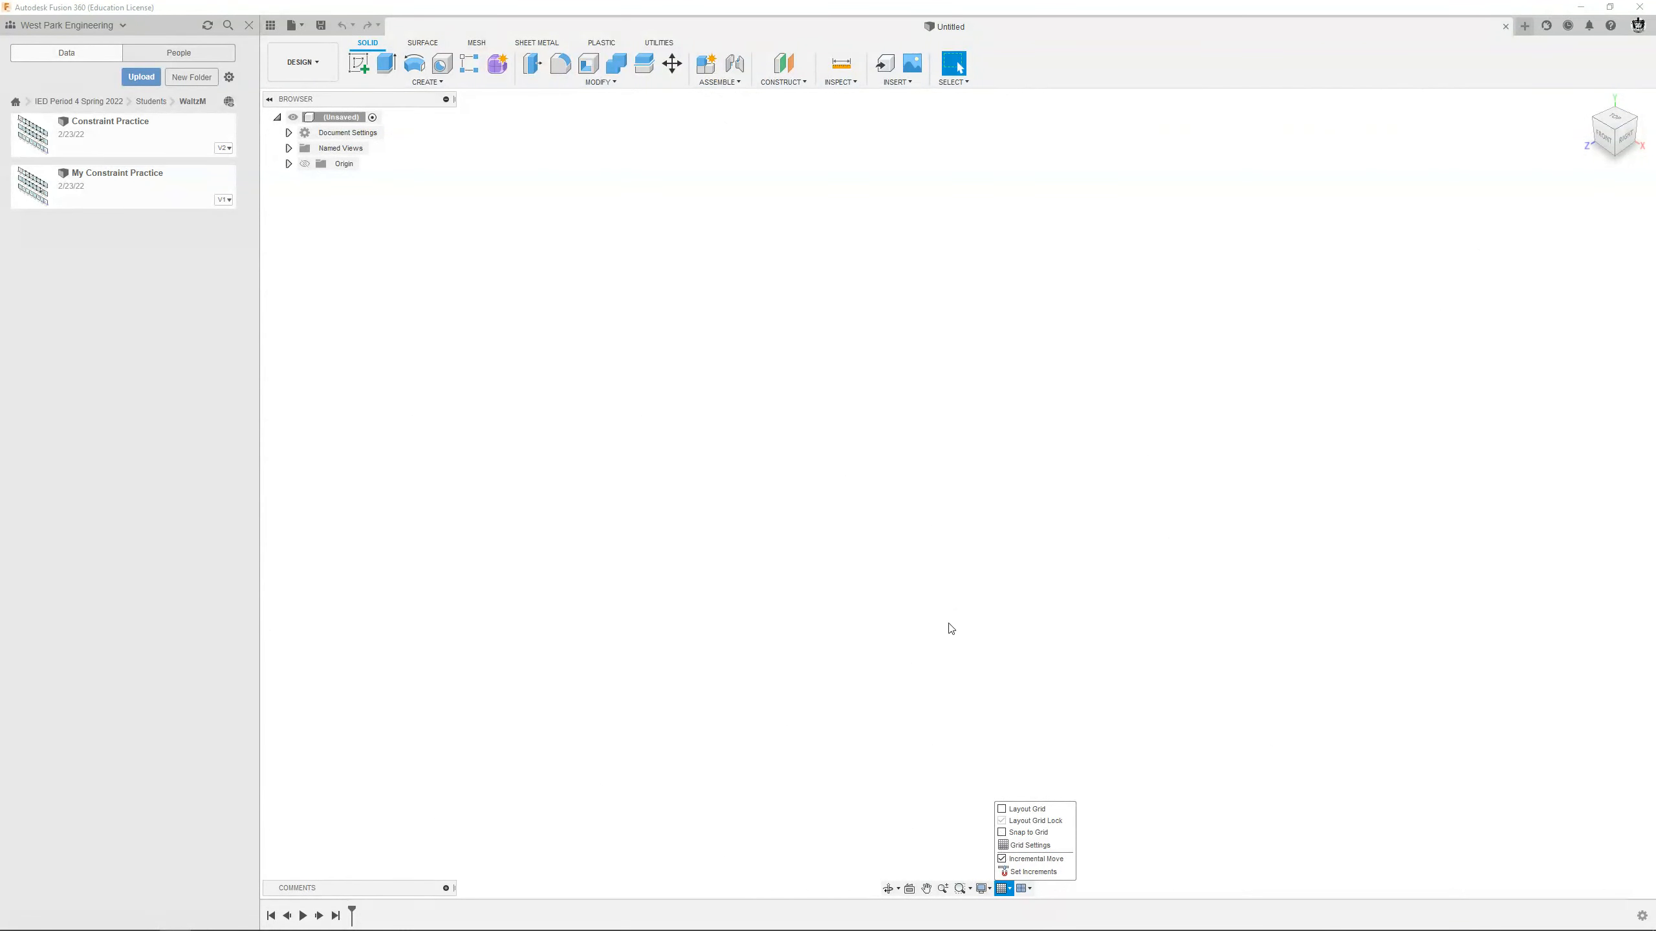
pyautogui.click(964, 435)
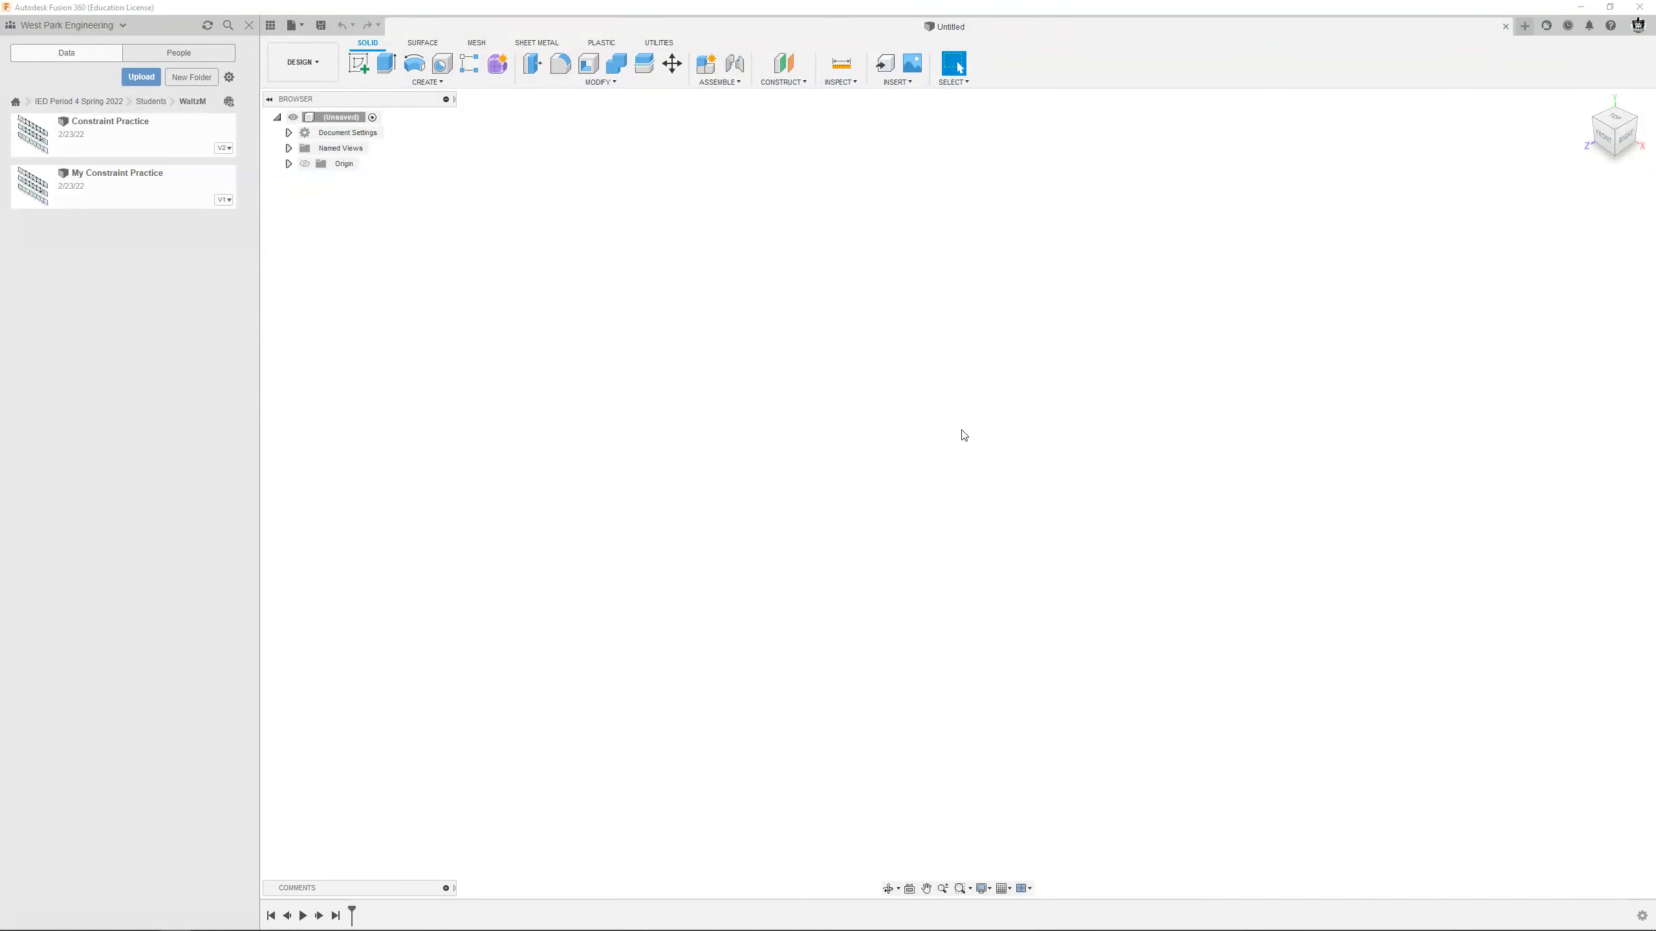
# Sketch a rectangle 12 in wide and 1.5 in high from the origin on the front plane and finish the sketch.
pyautogui.click(359, 64)
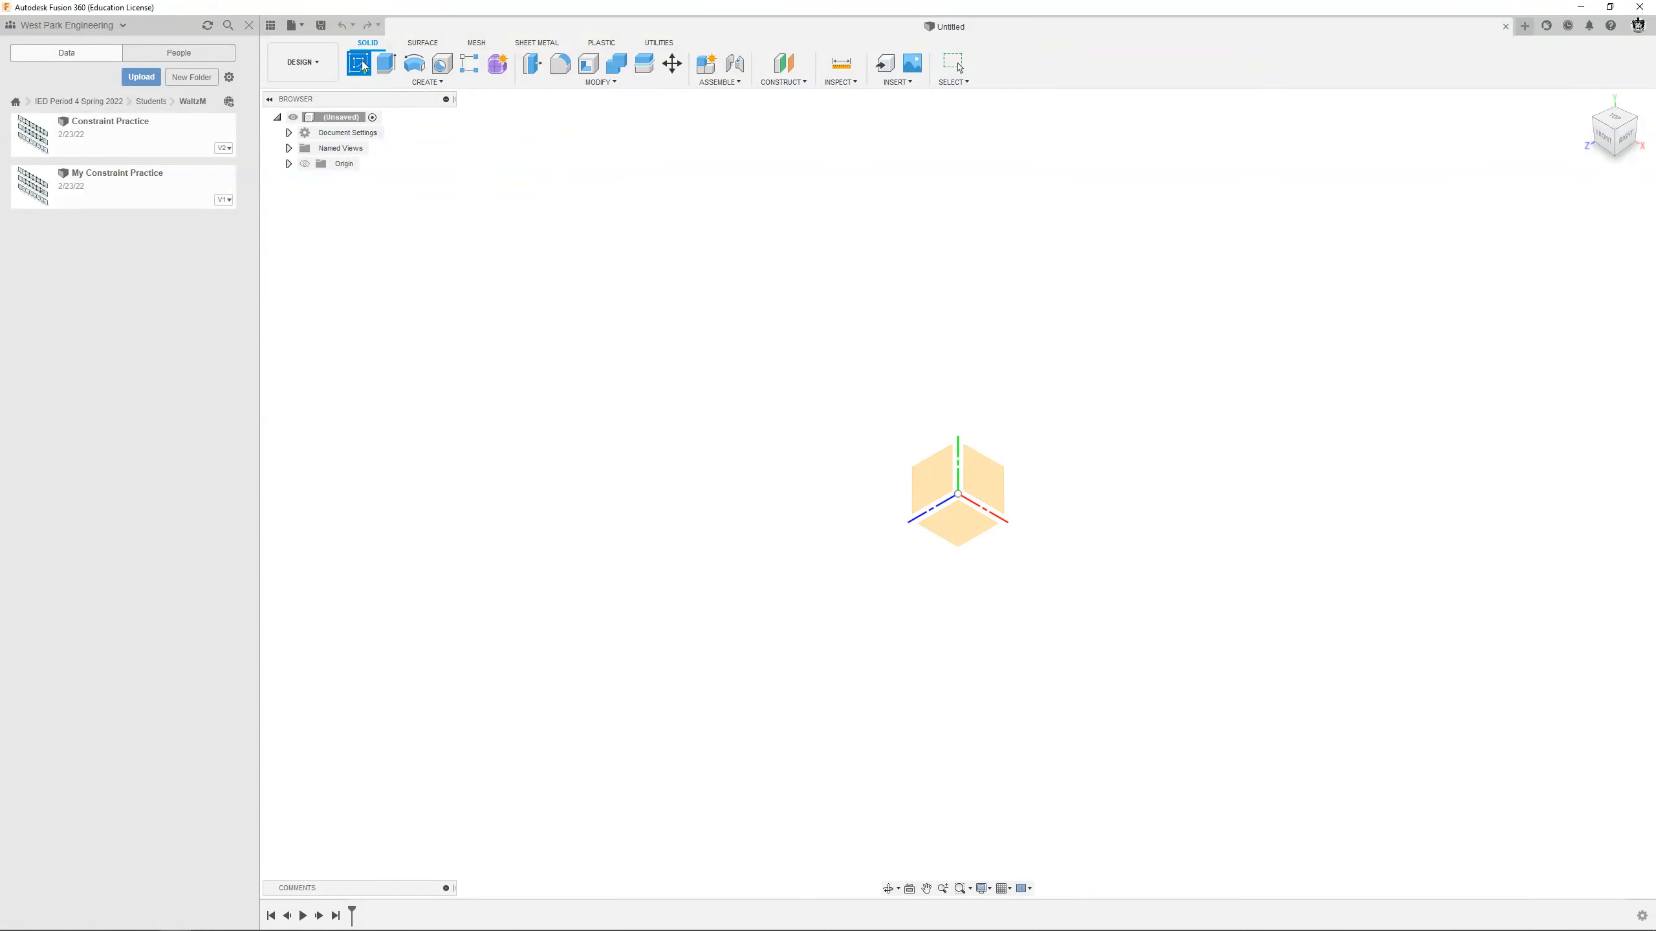
pyautogui.click(993, 488)
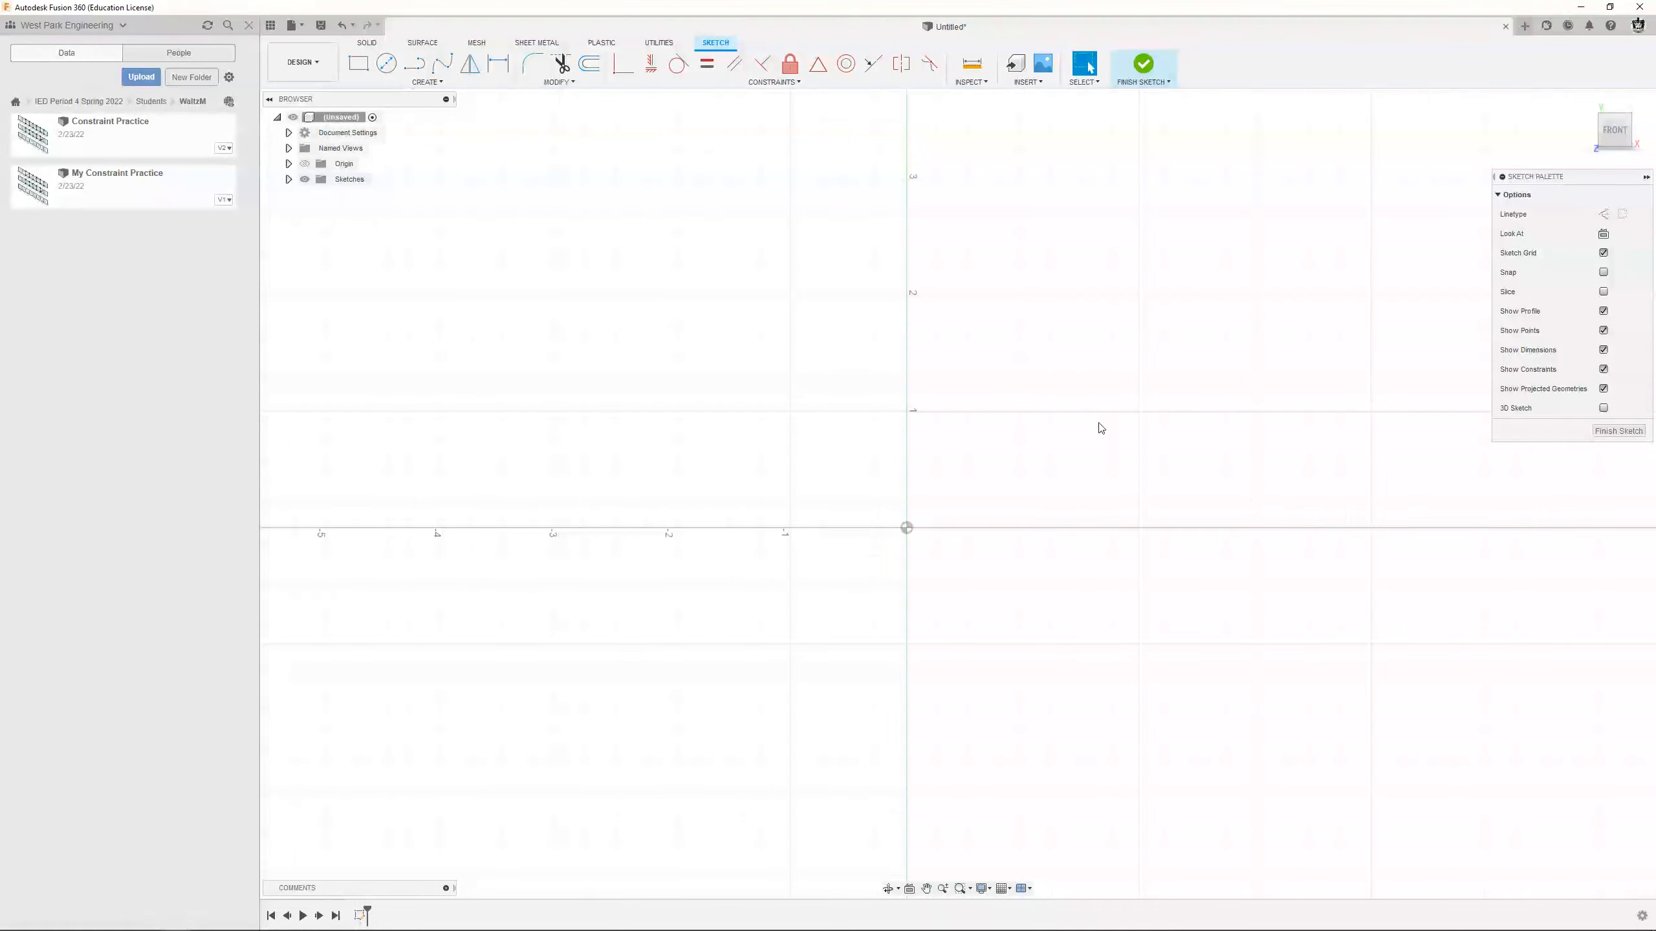
pyautogui.click(357, 63)
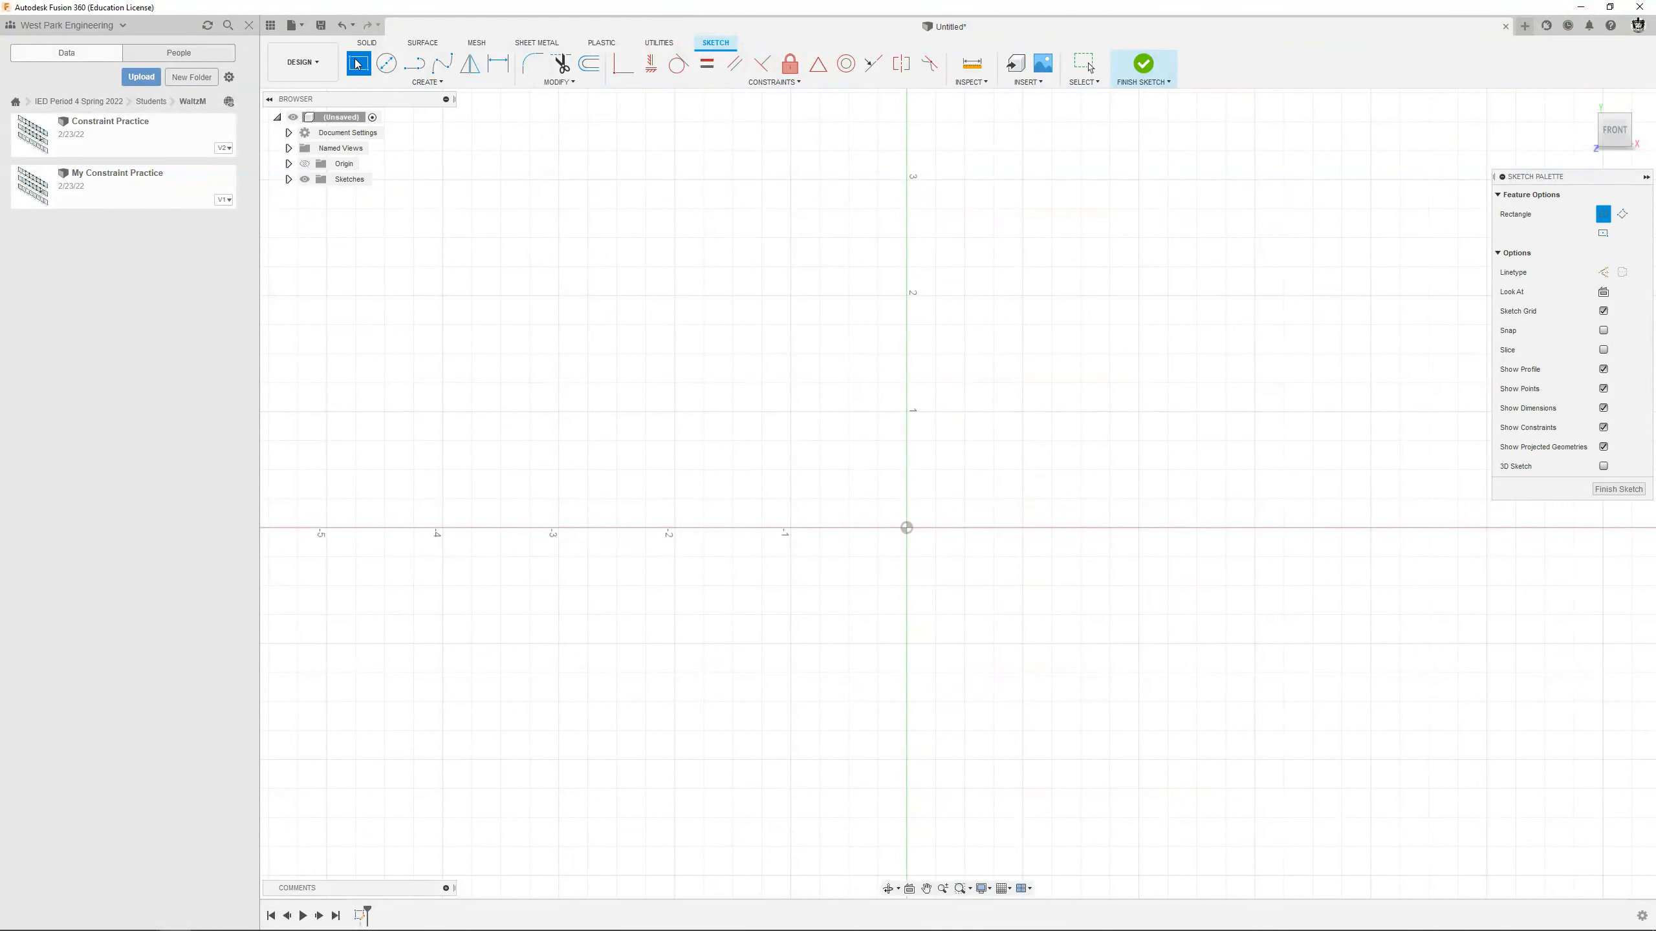
pyautogui.click(907, 529)
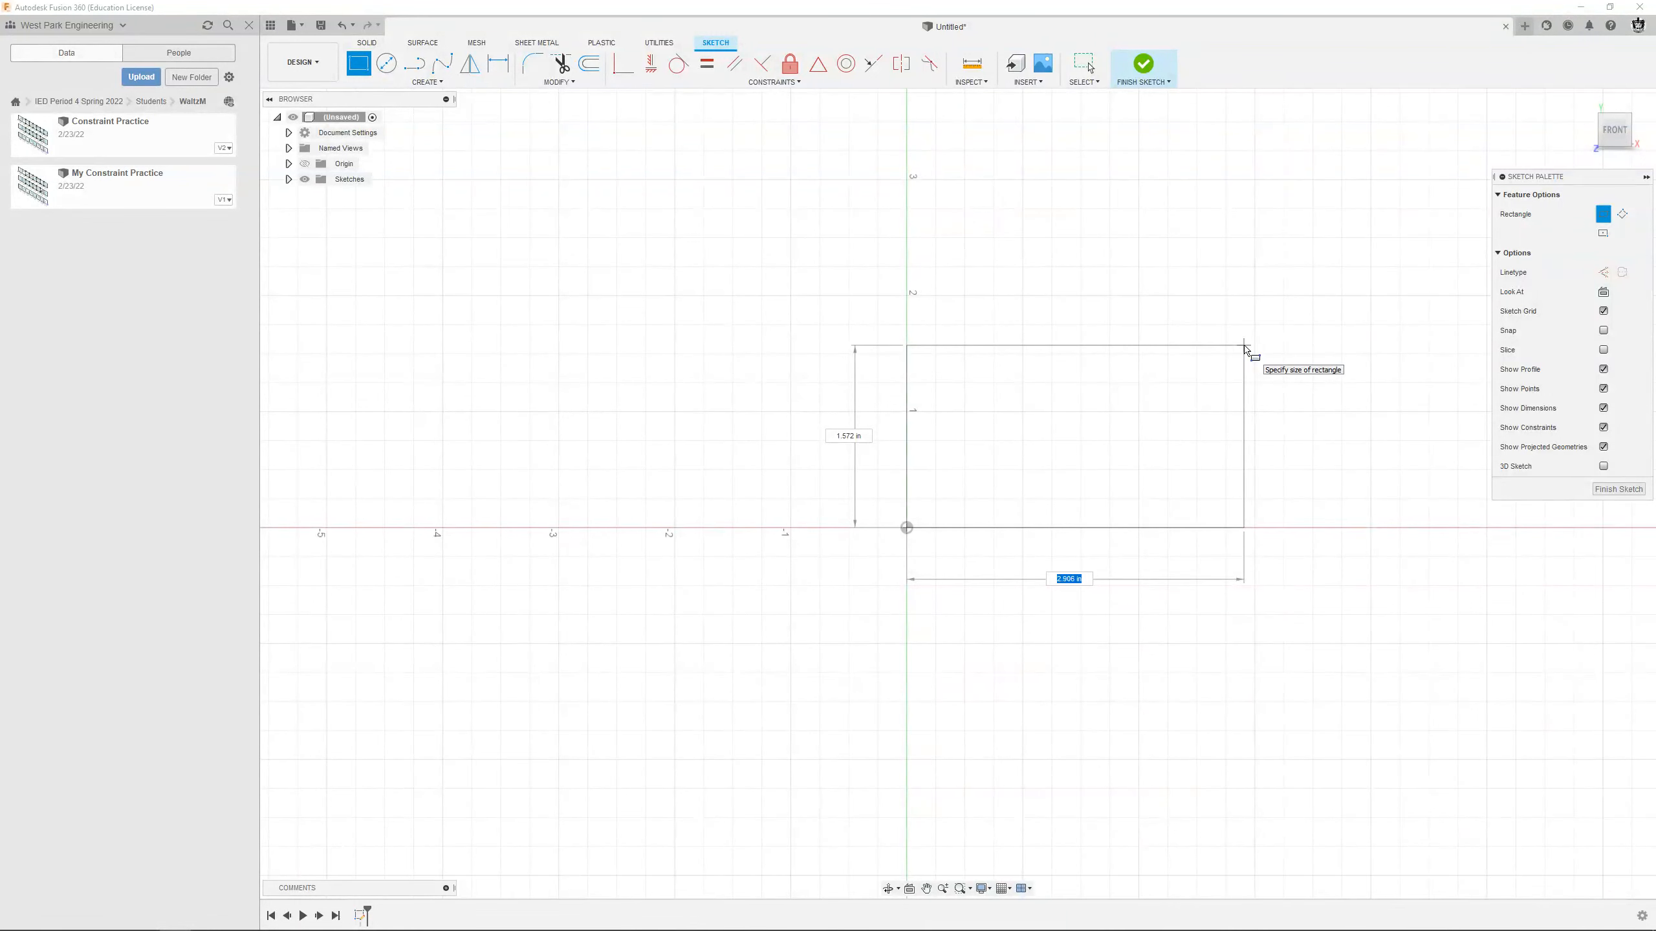
pyautogui.write('12')
pyautogui.press('Tab')
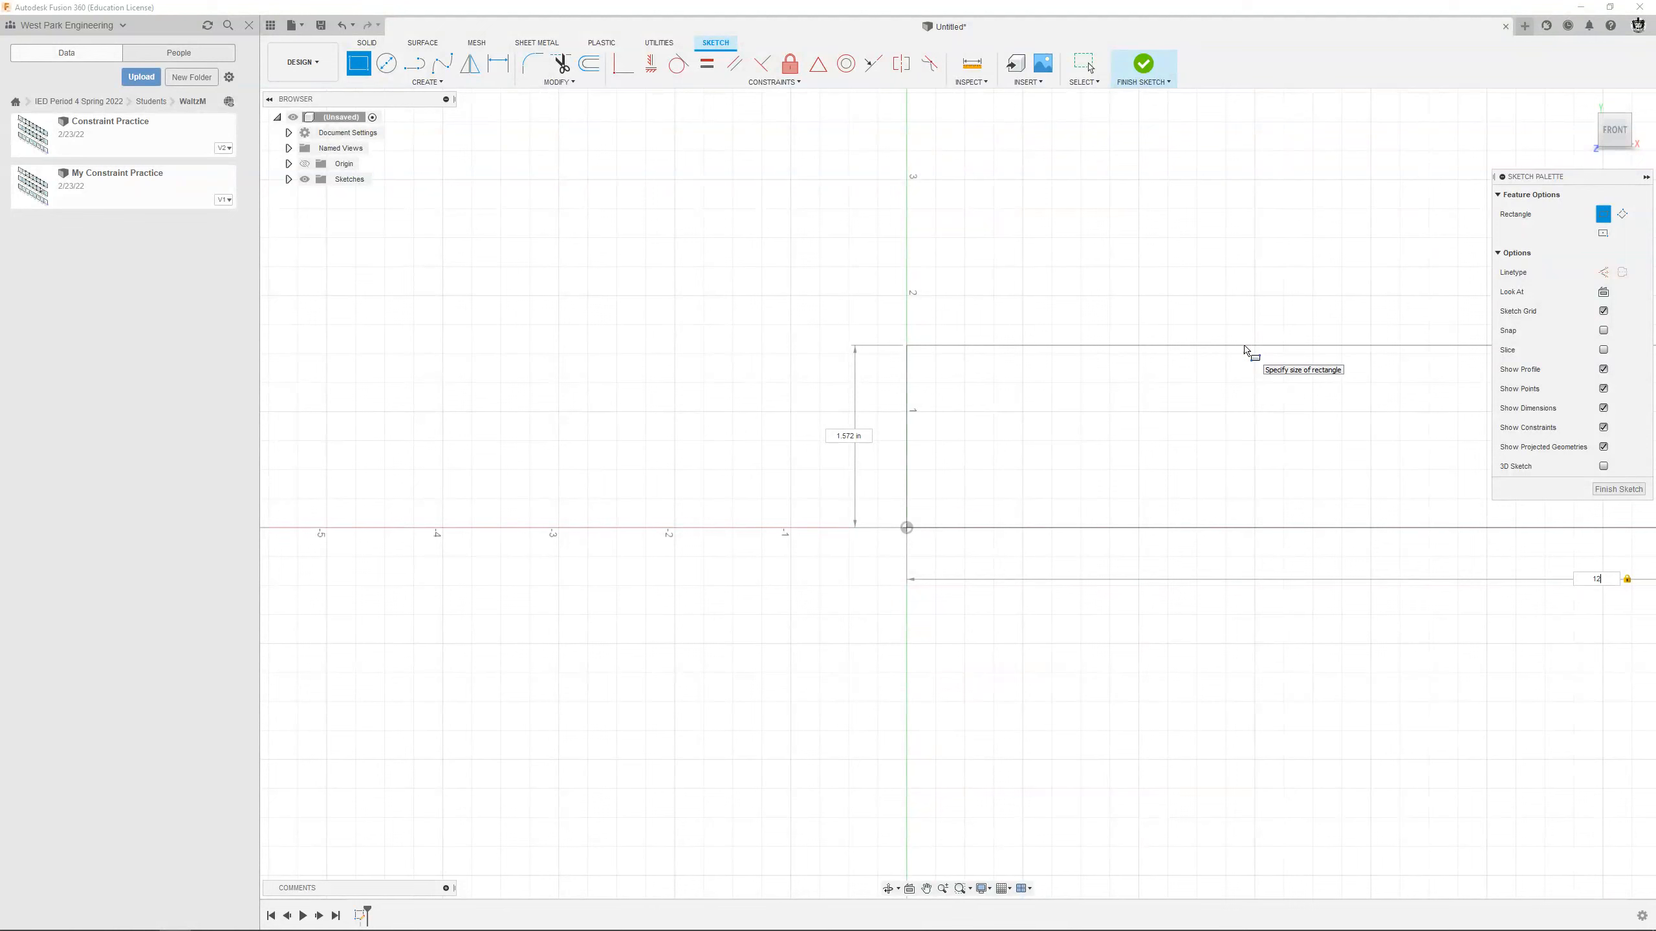
pyautogui.press('Tab')
pyautogui.write('1')
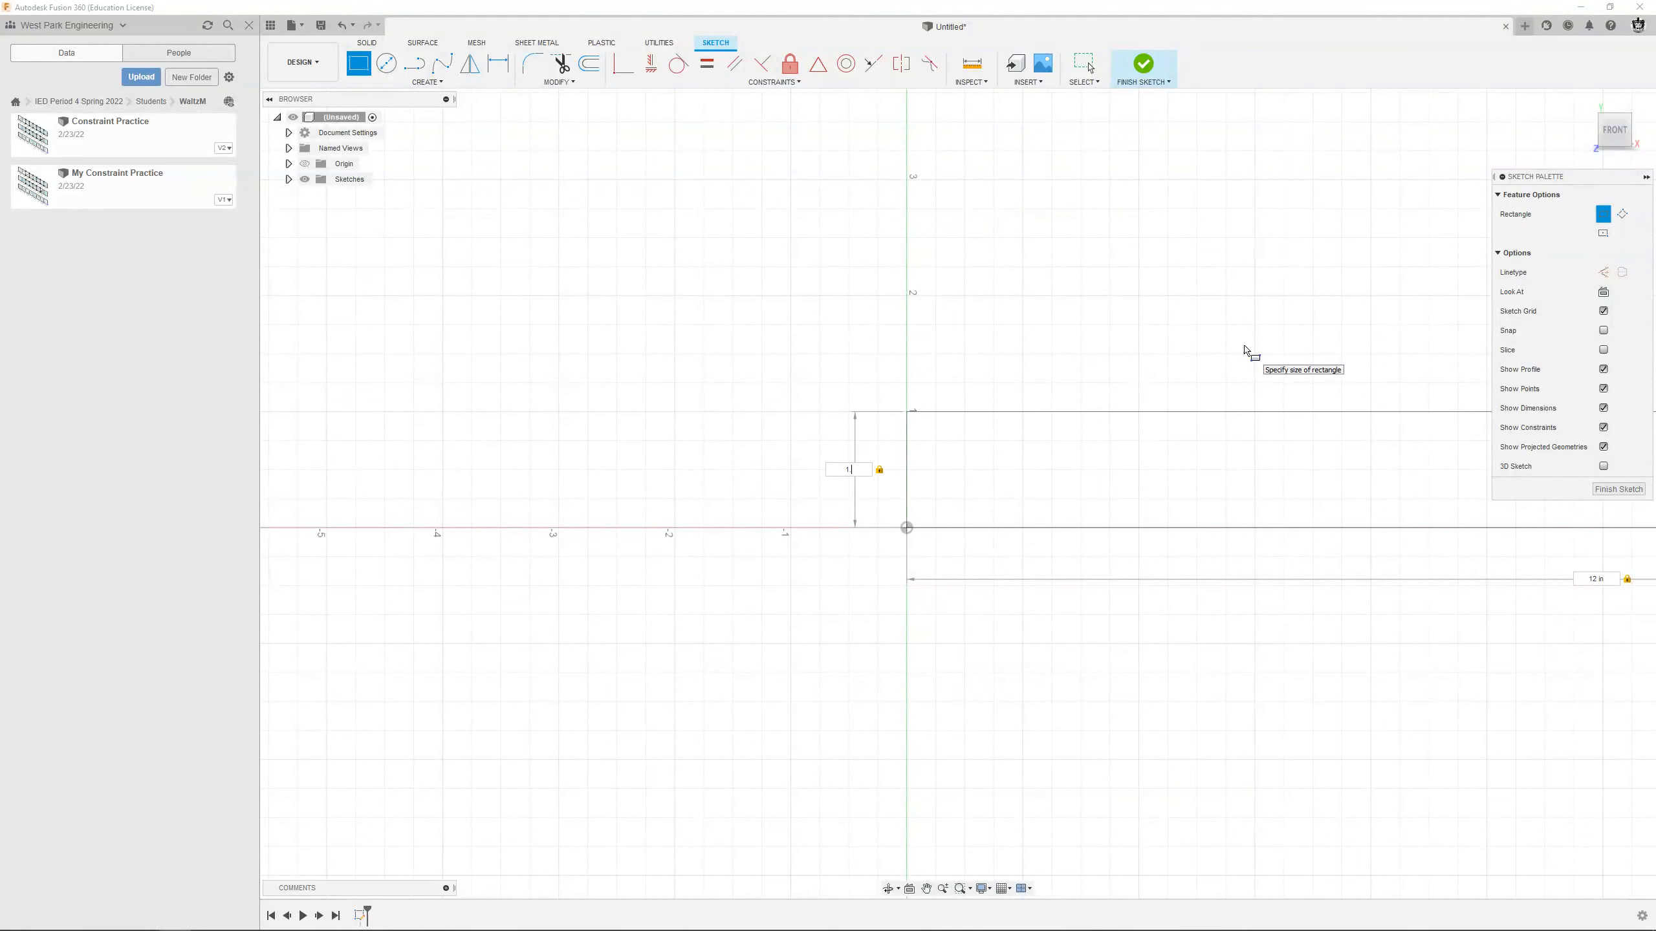
pyautogui.write('.5')
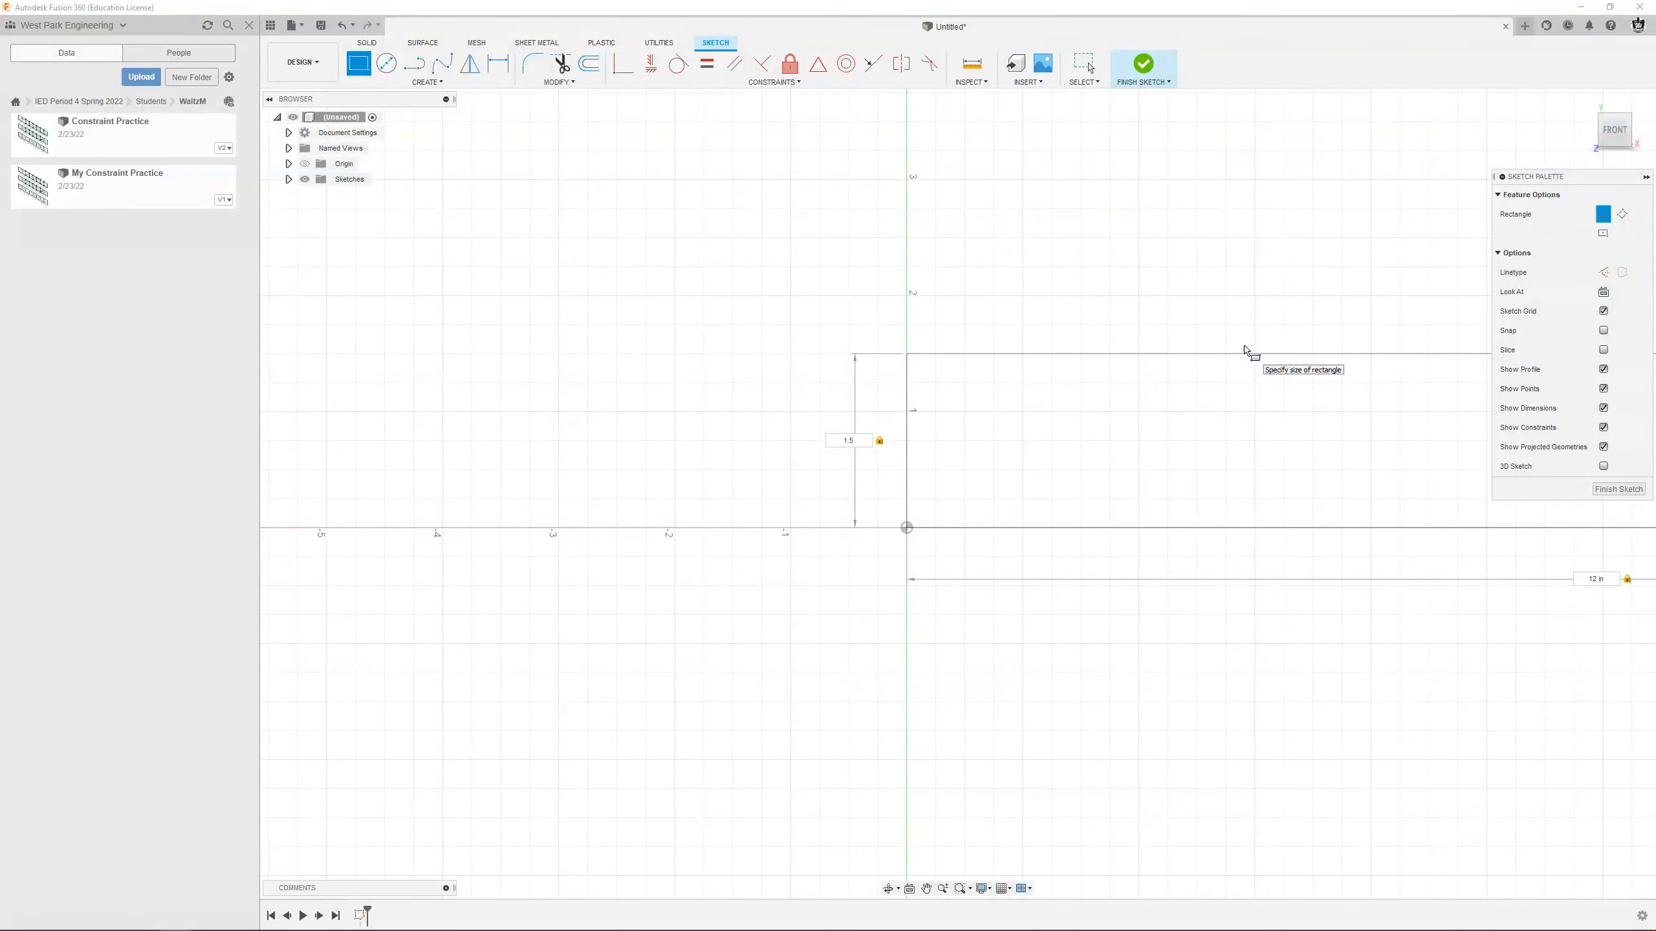
pyautogui.press('Return')
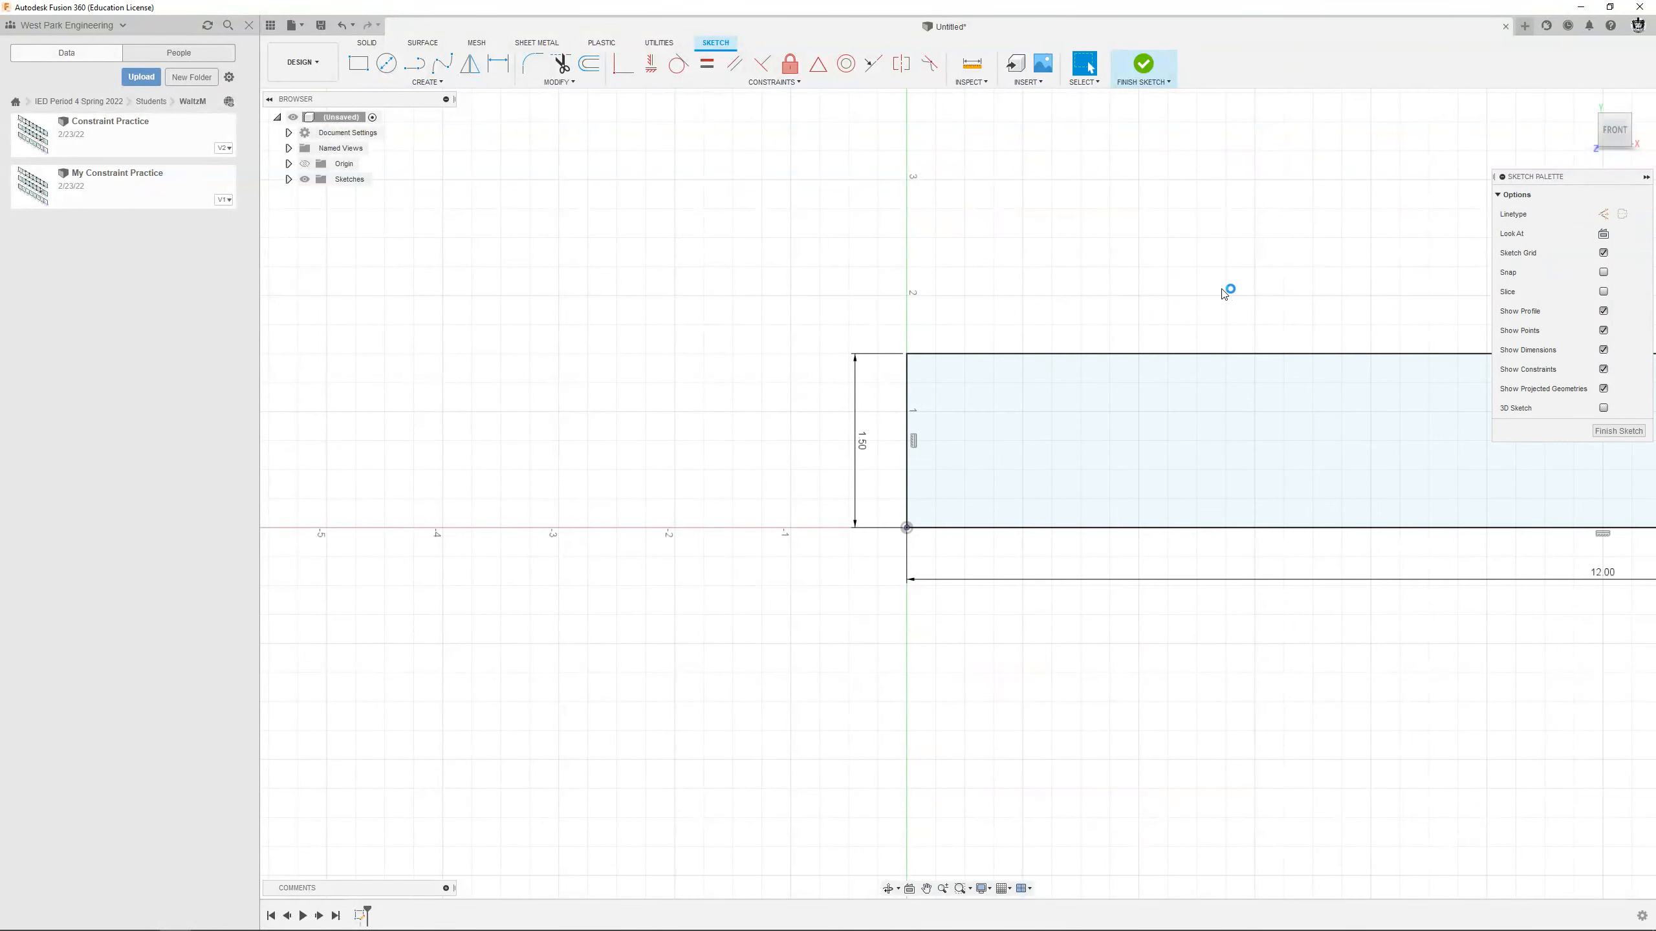
pyautogui.moveTo(1210, 290); pyautogui.dragTo(1194, 379, button='middle')
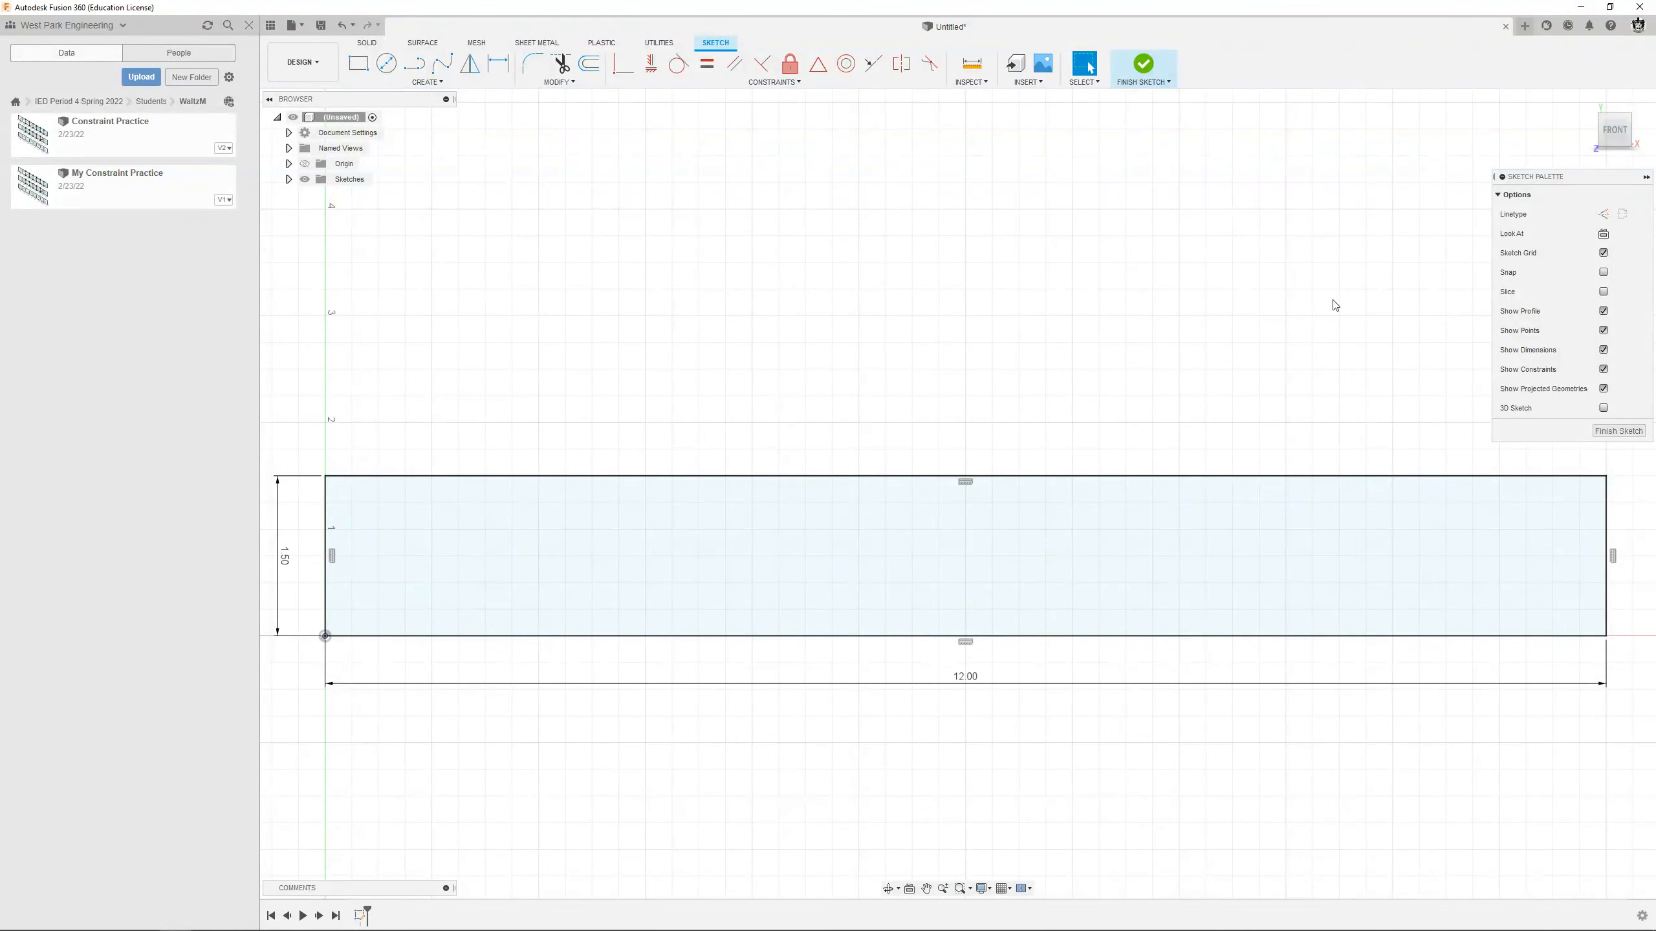
pyautogui.click(1147, 68)
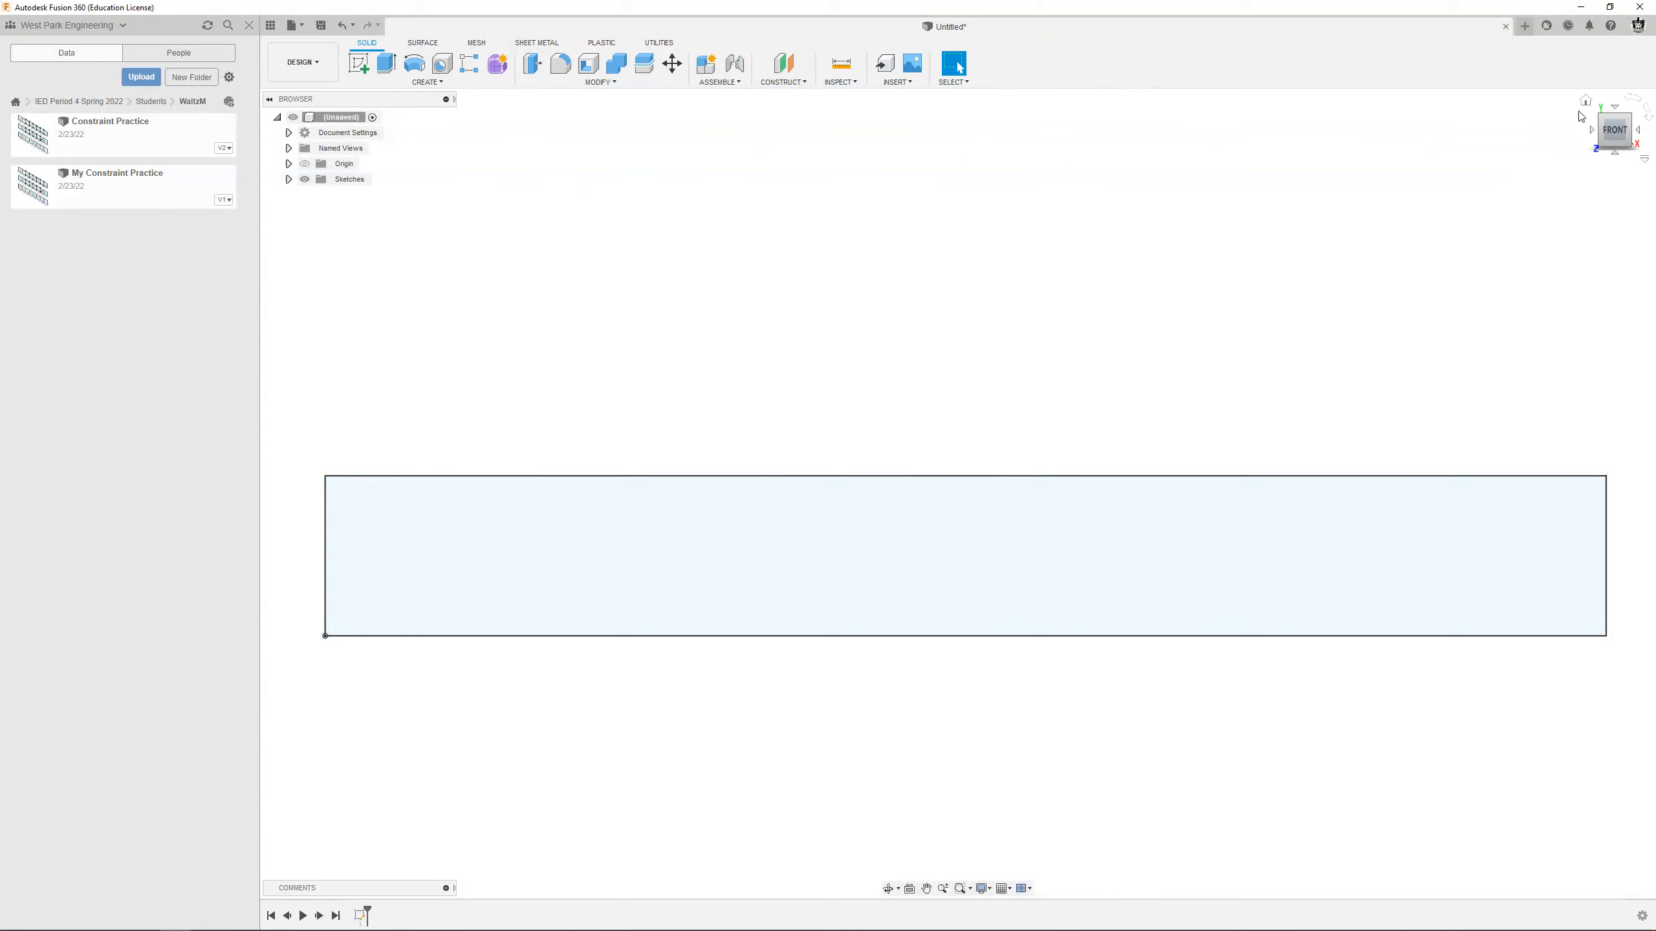
# Extrude the rectangle profile 3 mm to one side as a new body.
pyautogui.click(1585, 101)
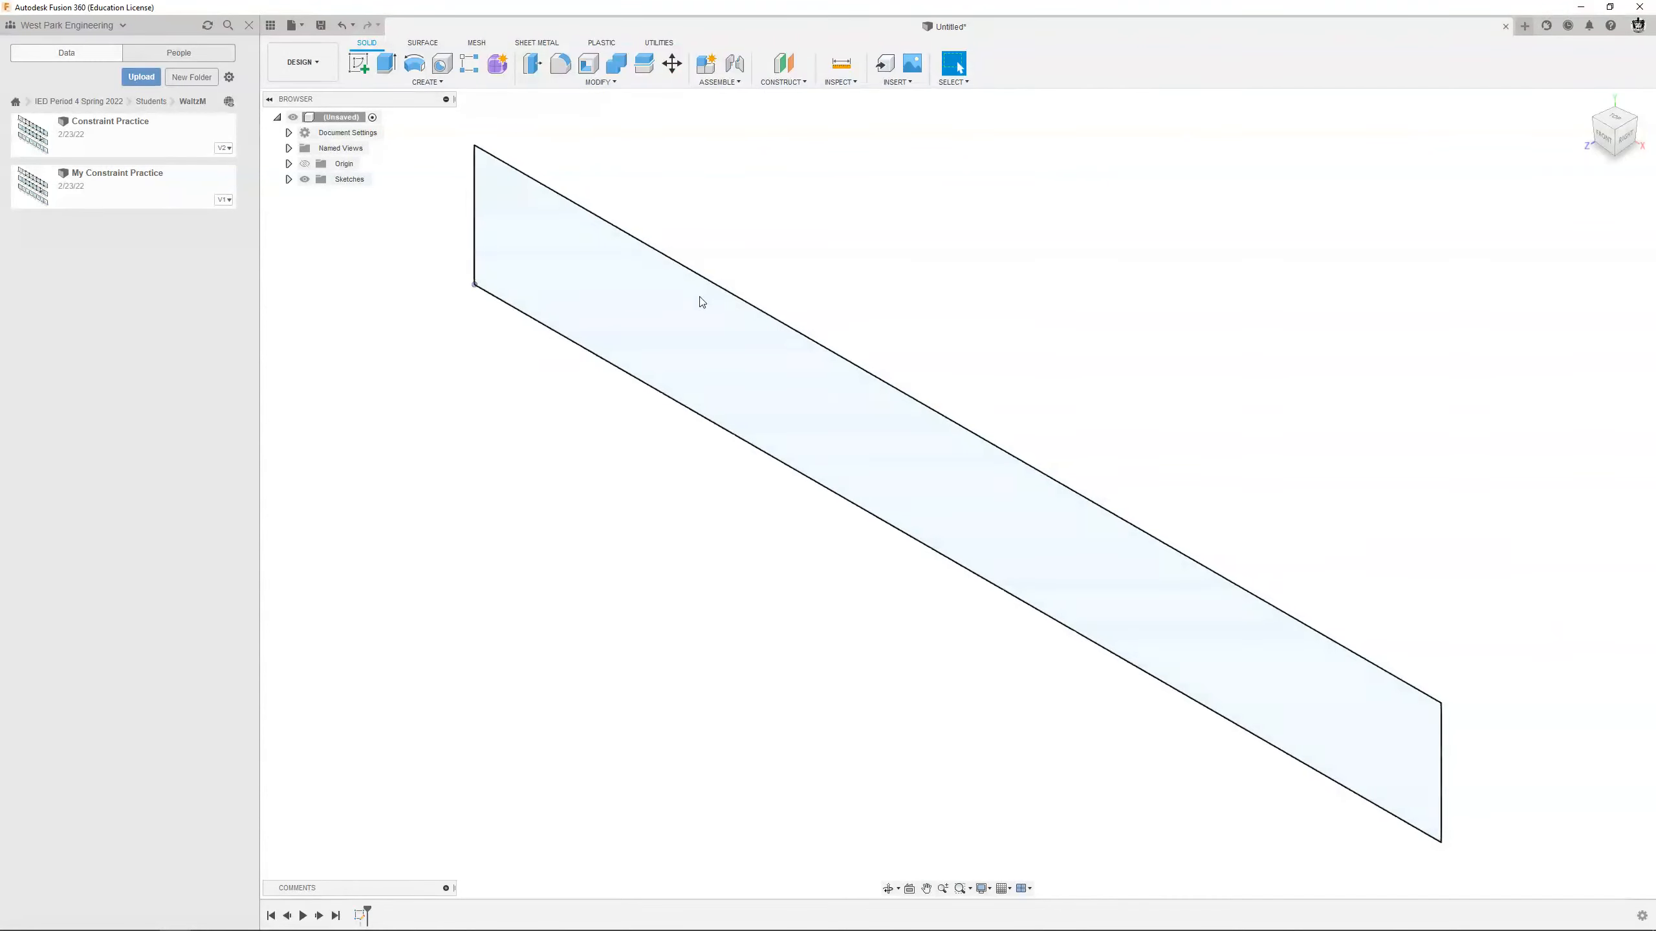
pyautogui.click(382, 68)
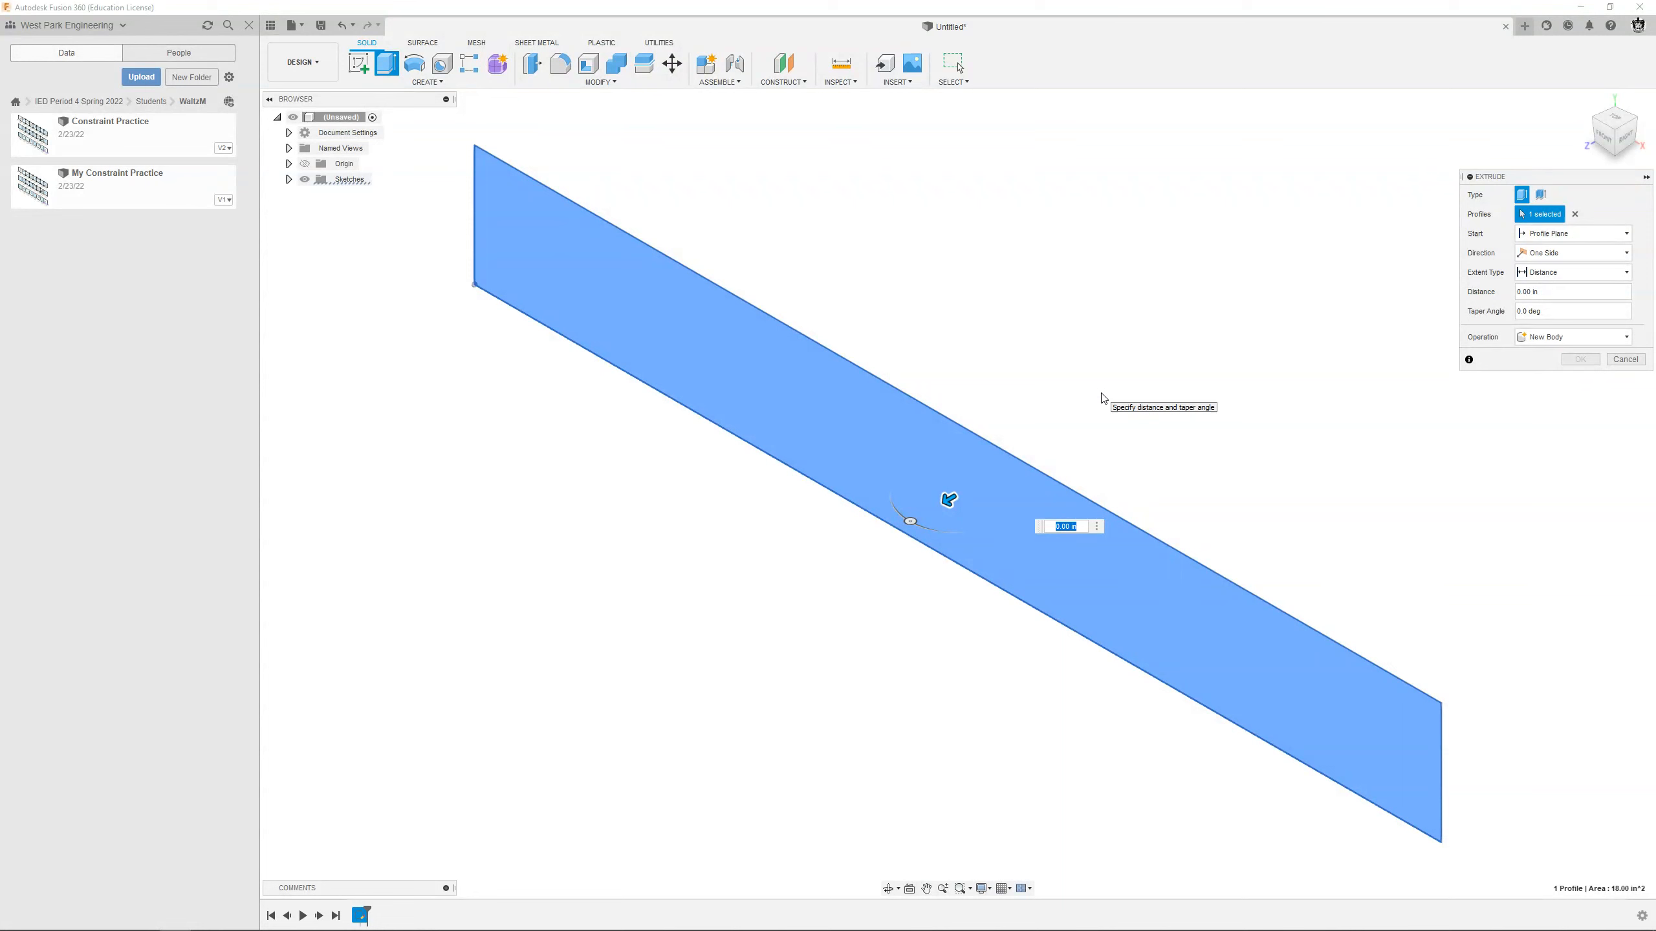
pyautogui.write('3mm')
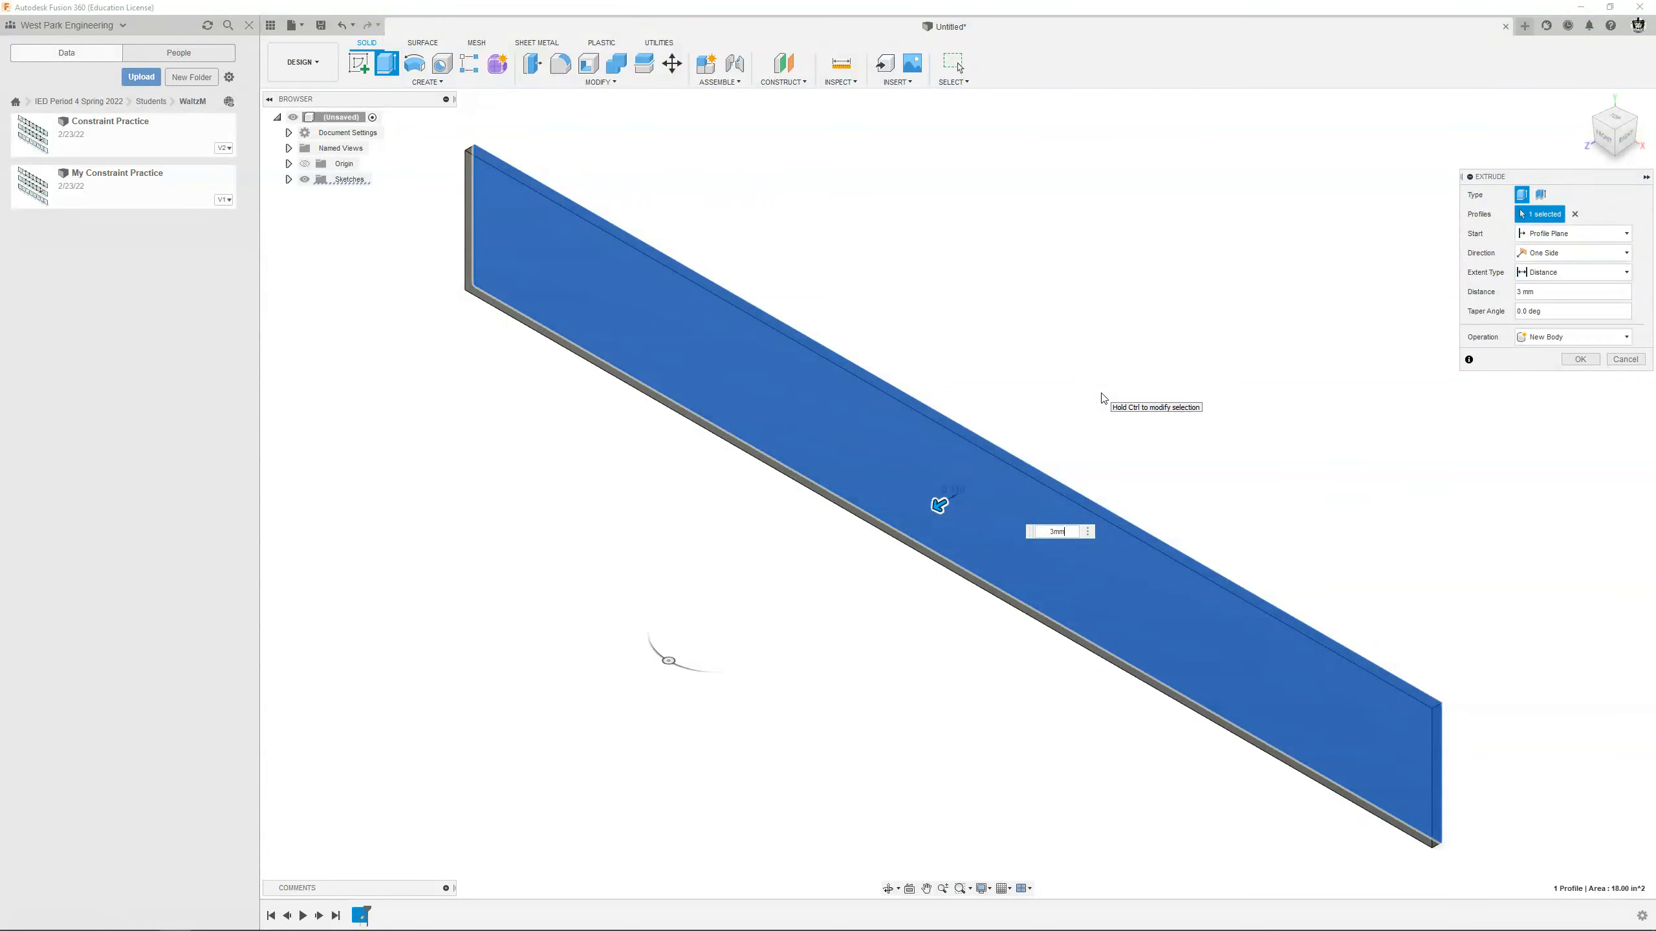
pyautogui.click(1581, 359)
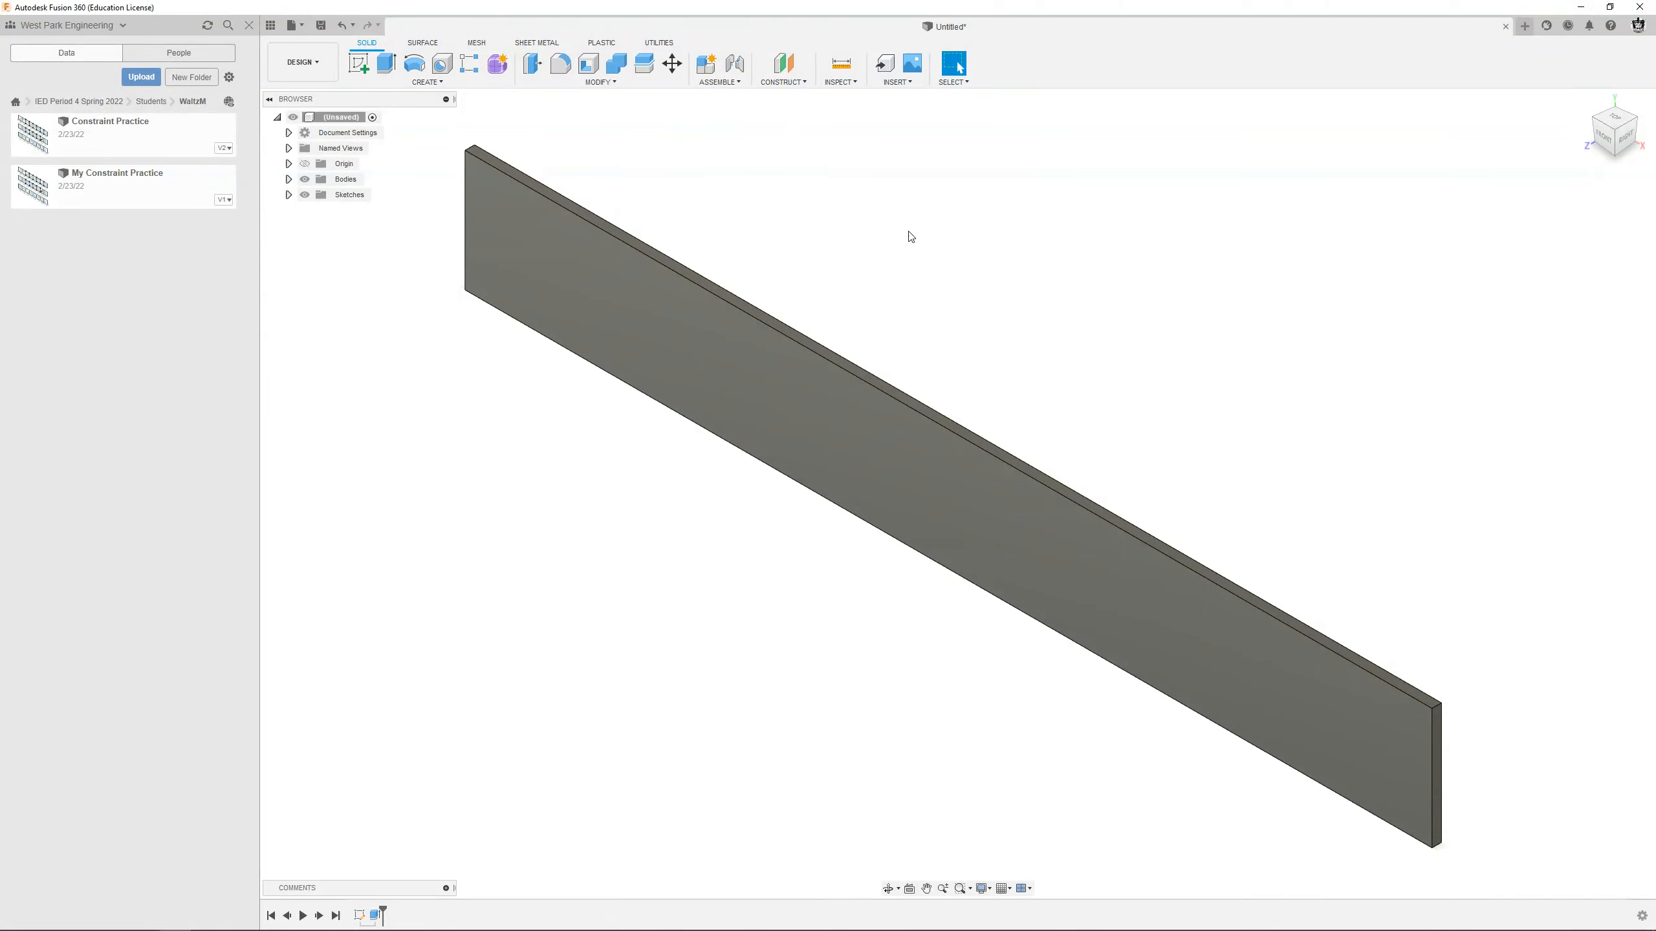
# Apply the Birch physical material from the Wood category of the Fusion 360 Material Library to the plate.
pyautogui.rightClick(309, 119)
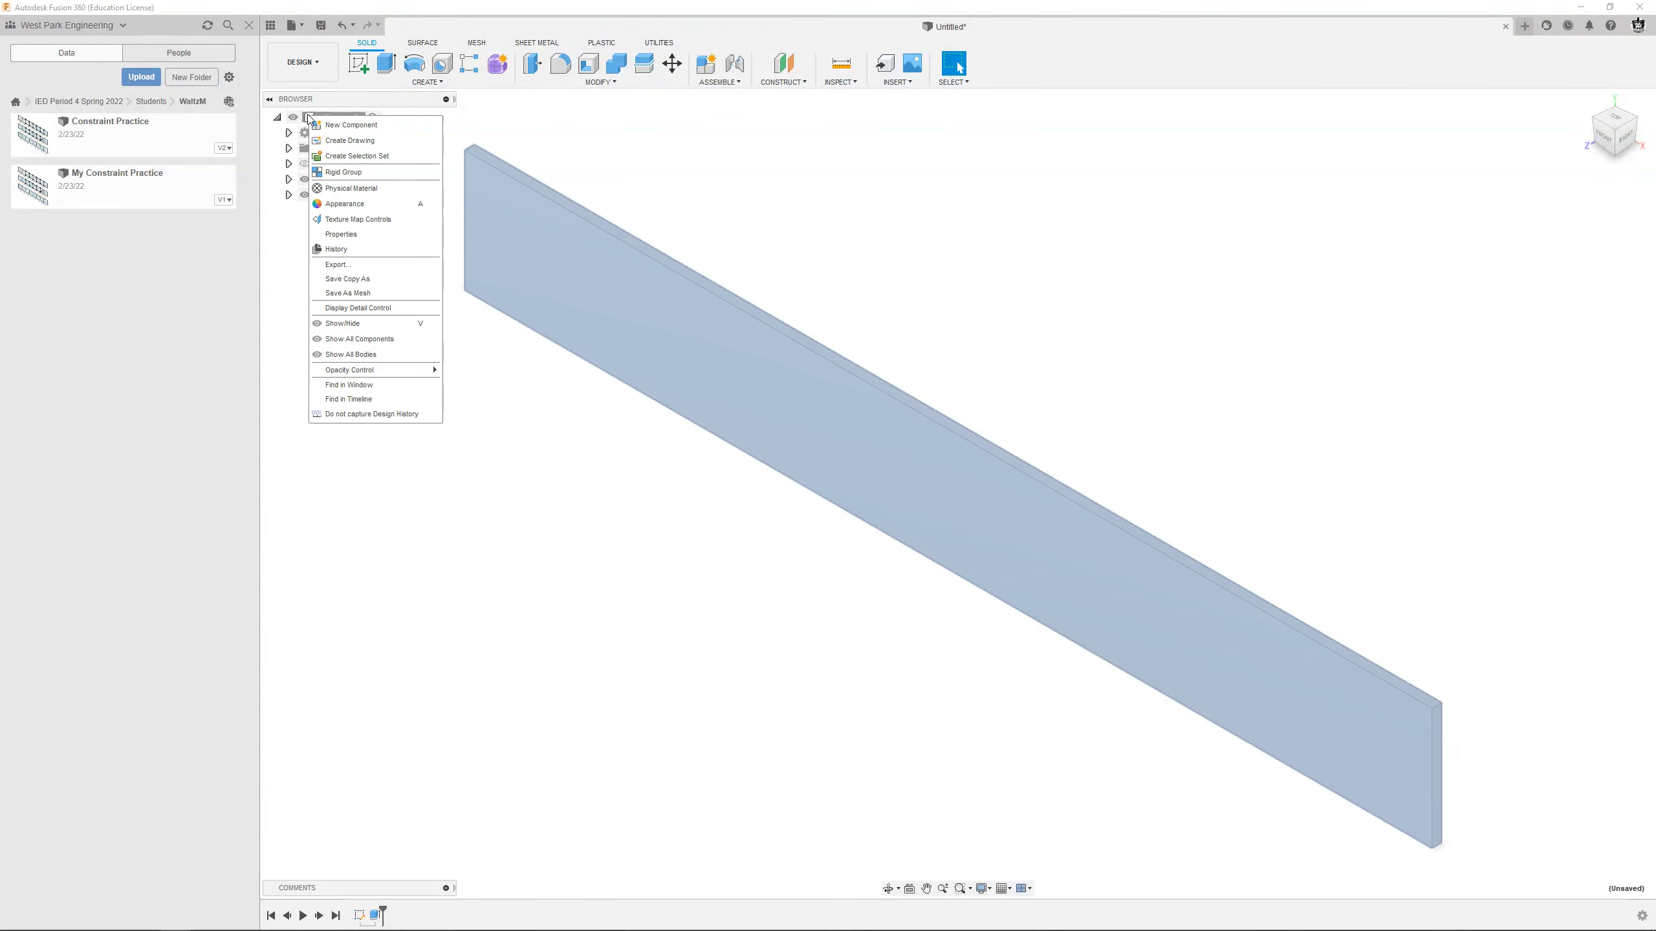
pyautogui.click(318, 191)
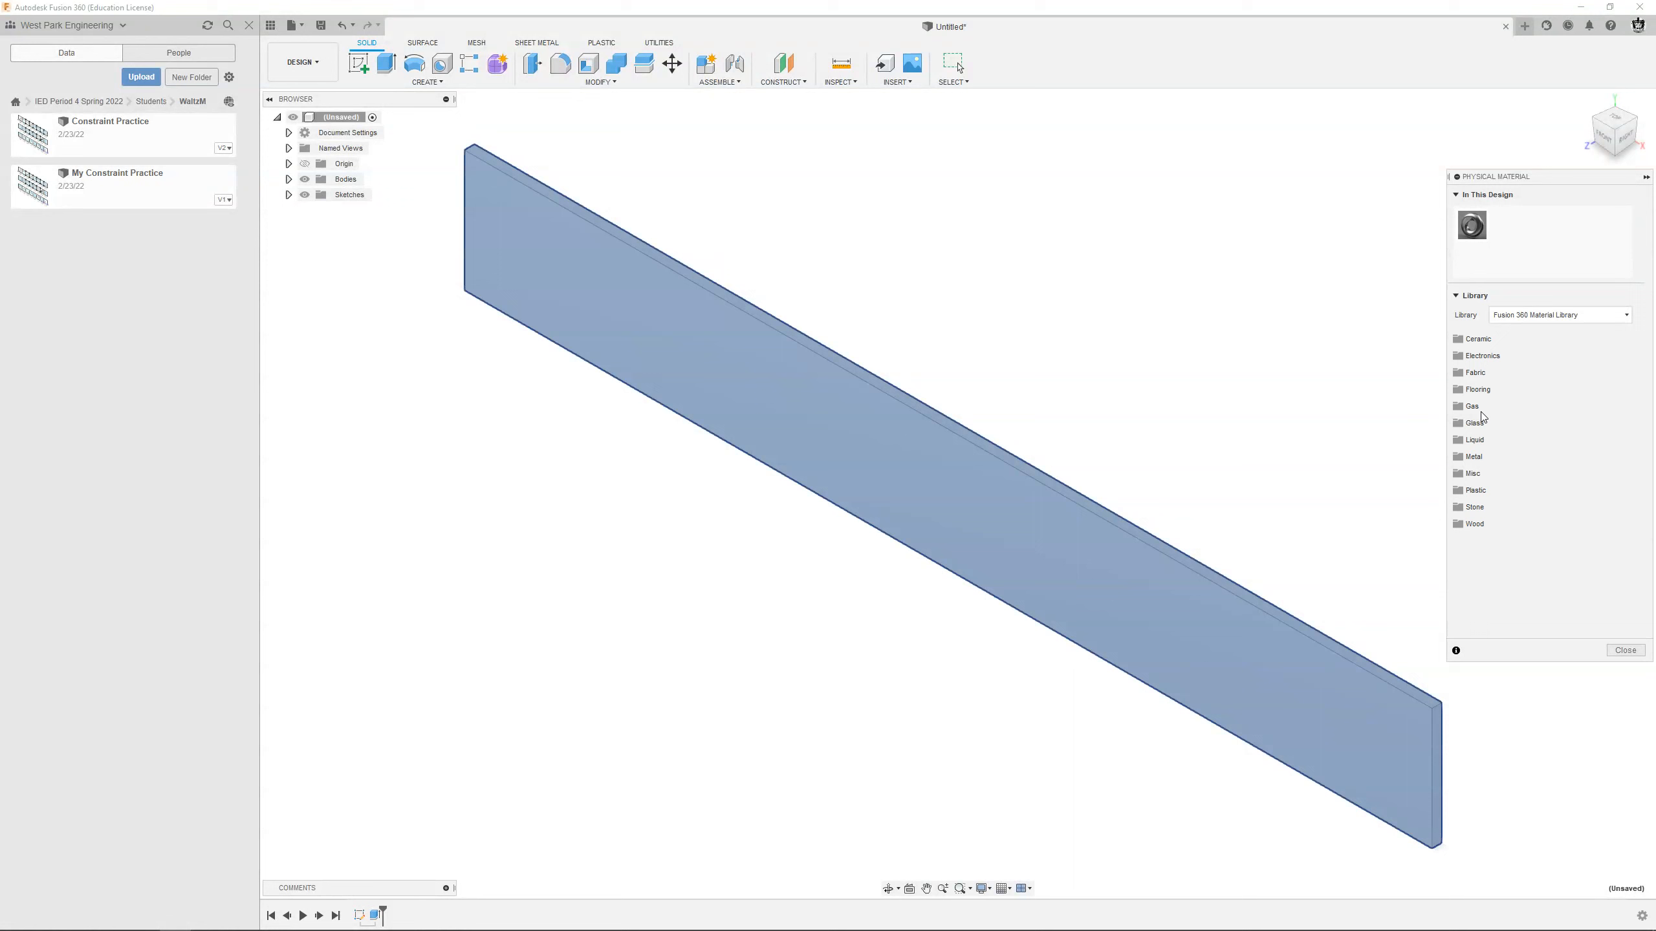
pyautogui.click(1485, 526)
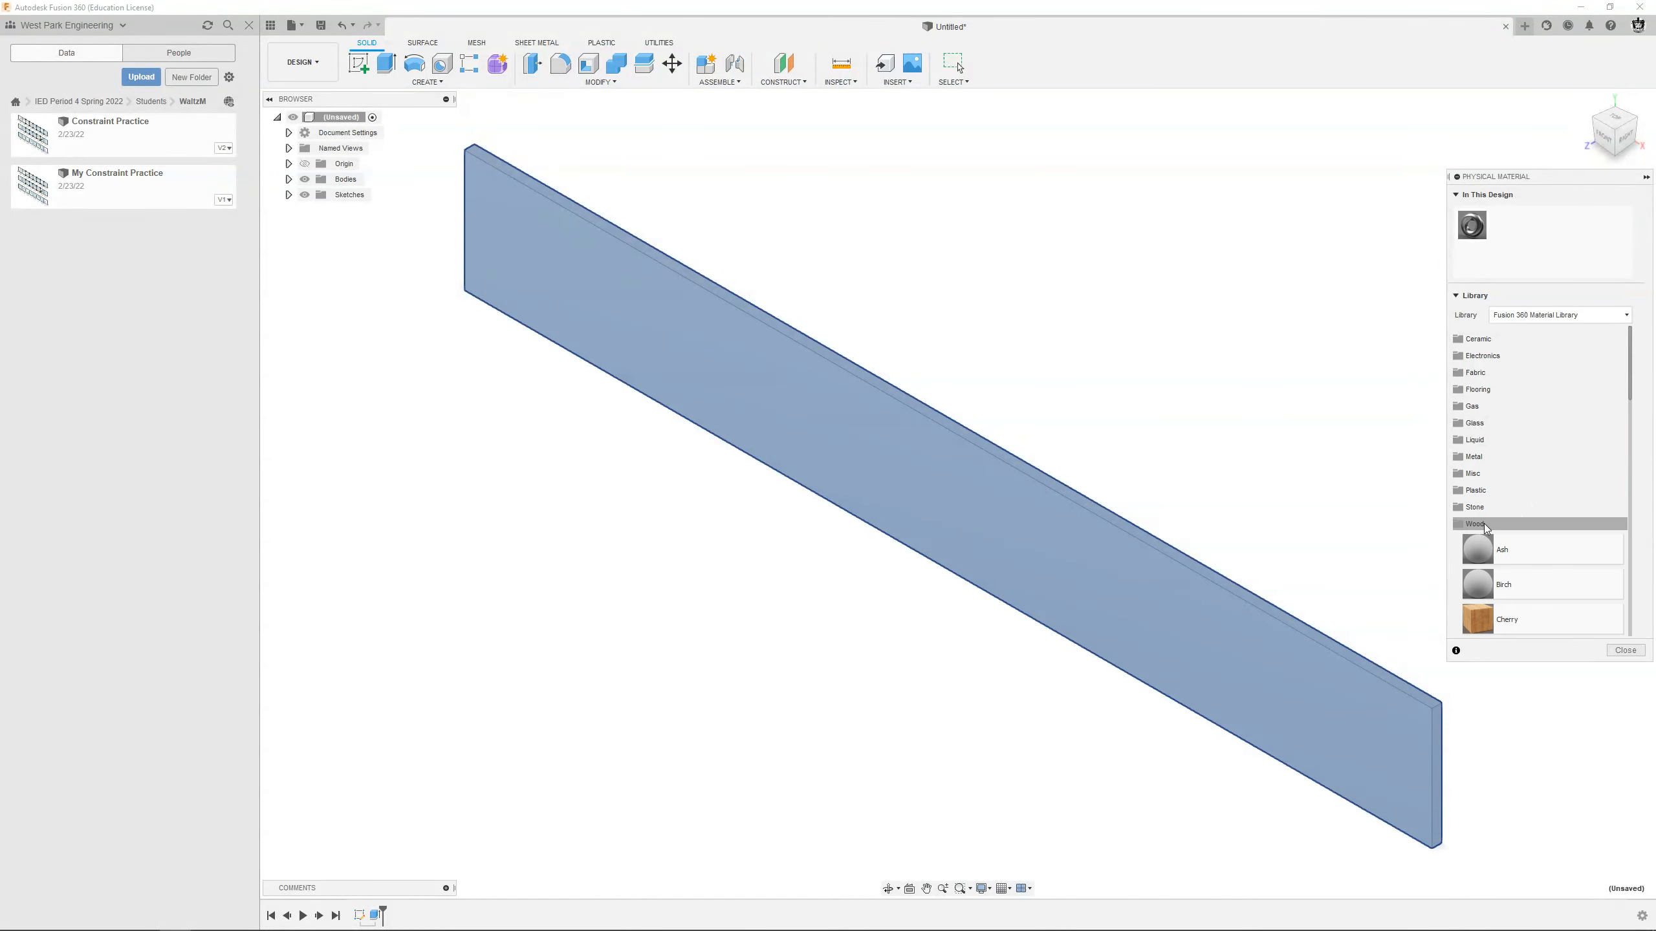
pyautogui.scroll(-5, 1501, 464)
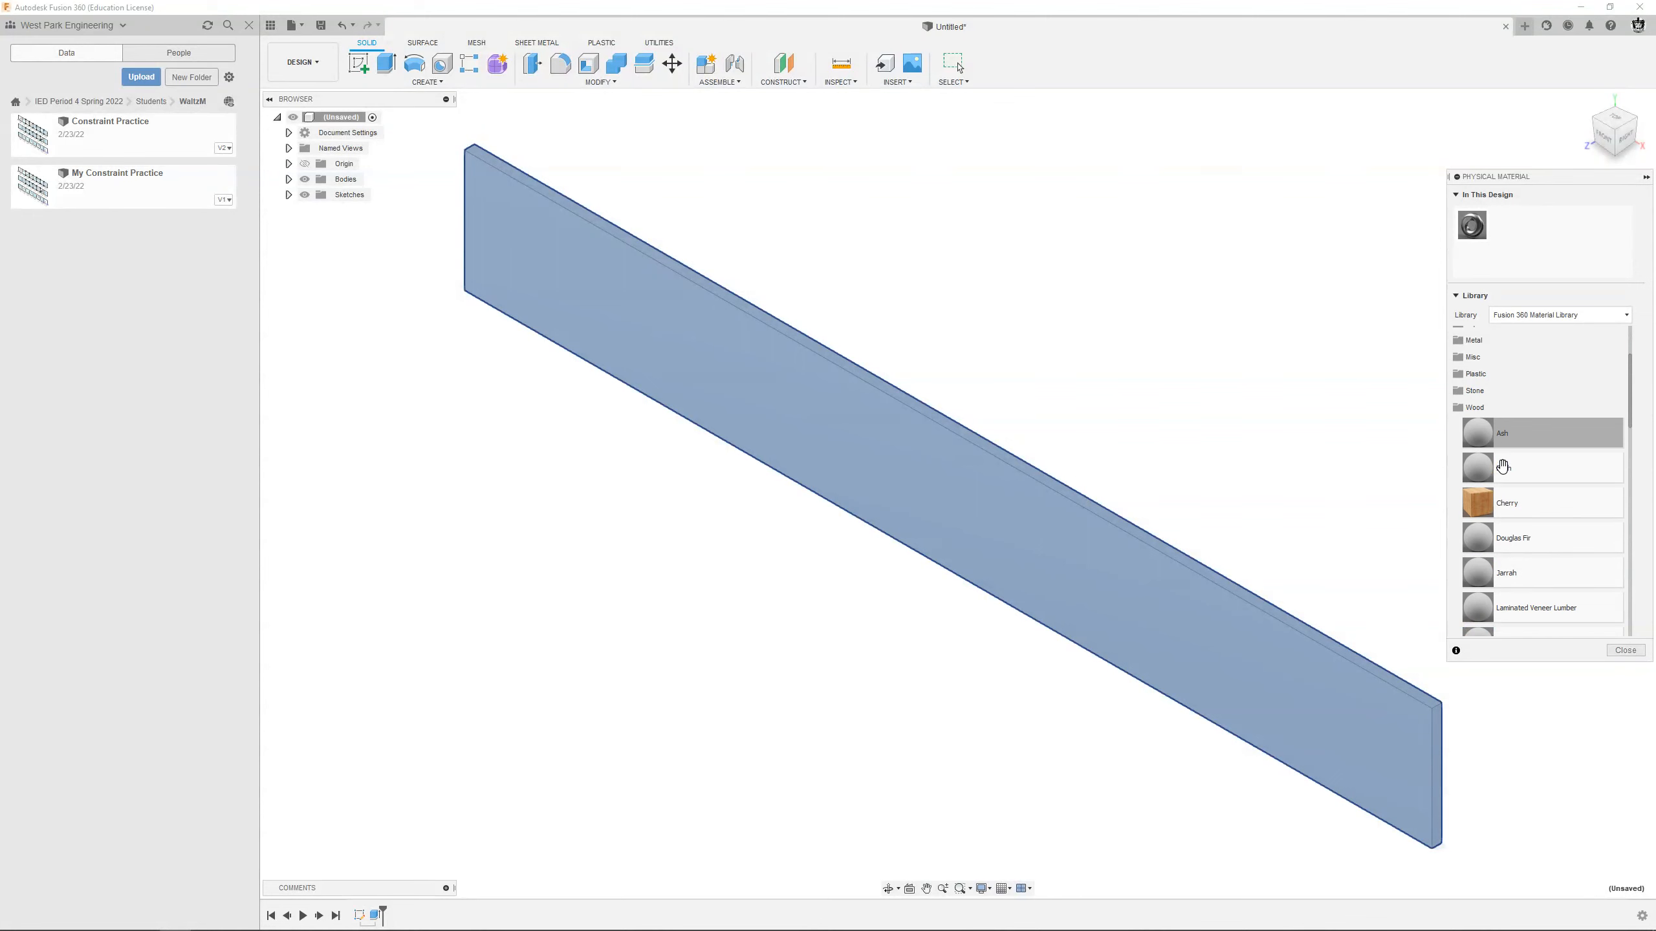
pyautogui.scroll(-3, 1502, 465)
pyautogui.scroll(5, 1509, 473)
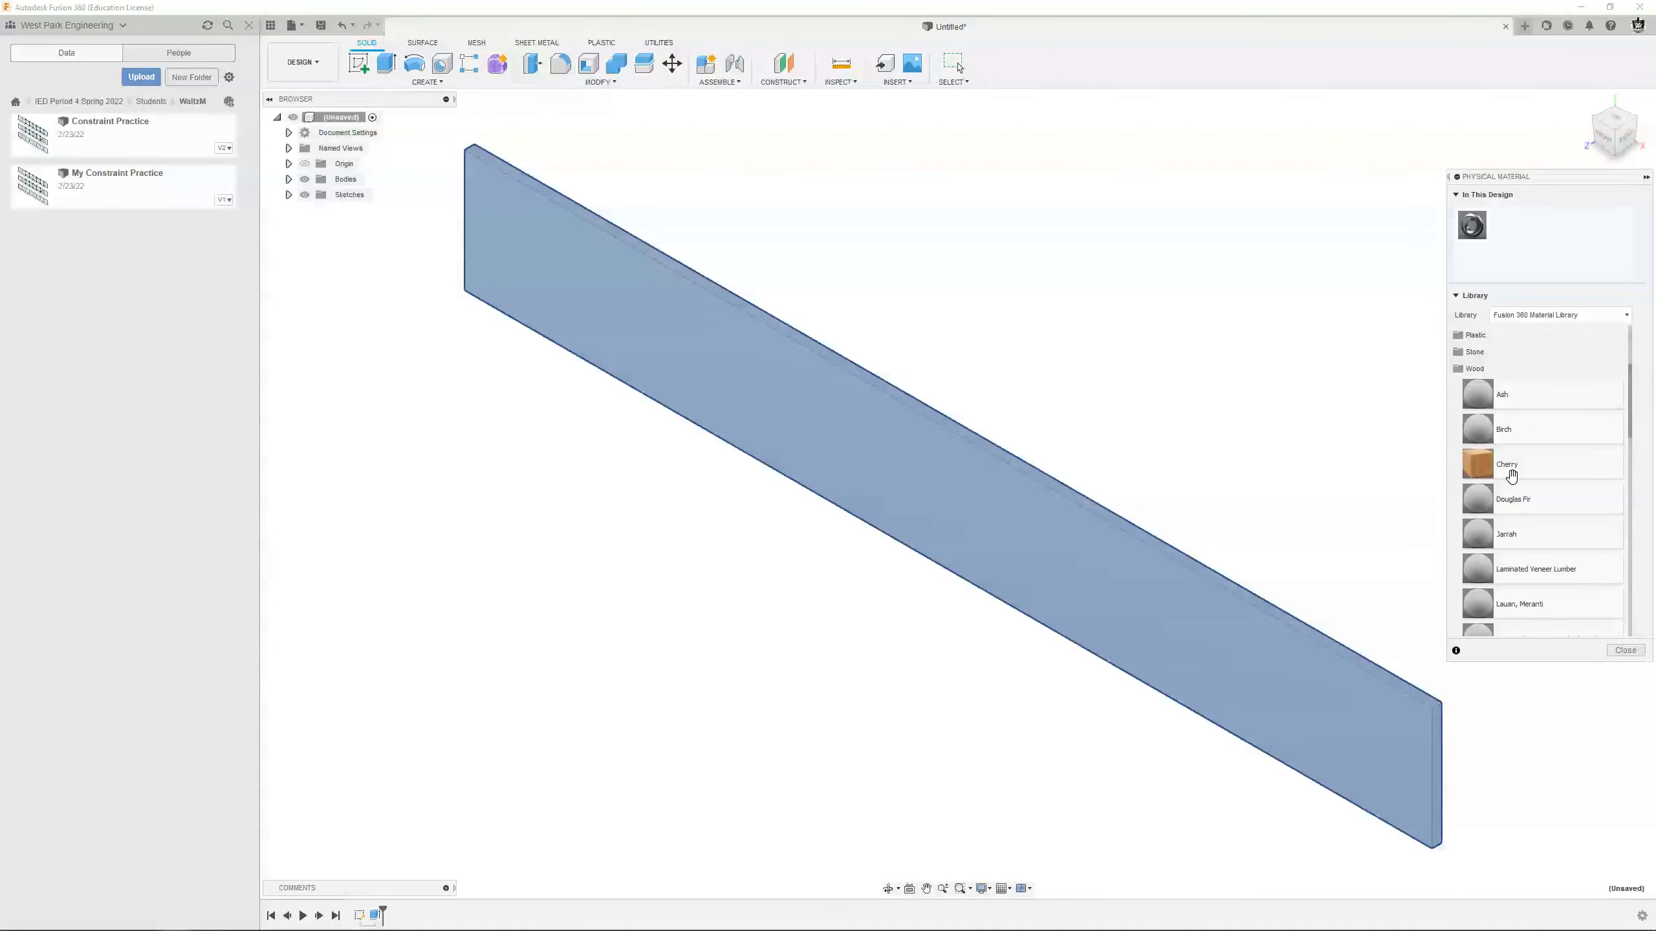
pyautogui.click(1514, 434)
pyautogui.click(1514, 434)
pyautogui.click(1508, 432)
pyautogui.moveTo(1518, 432); pyautogui.dragTo(994, 532)
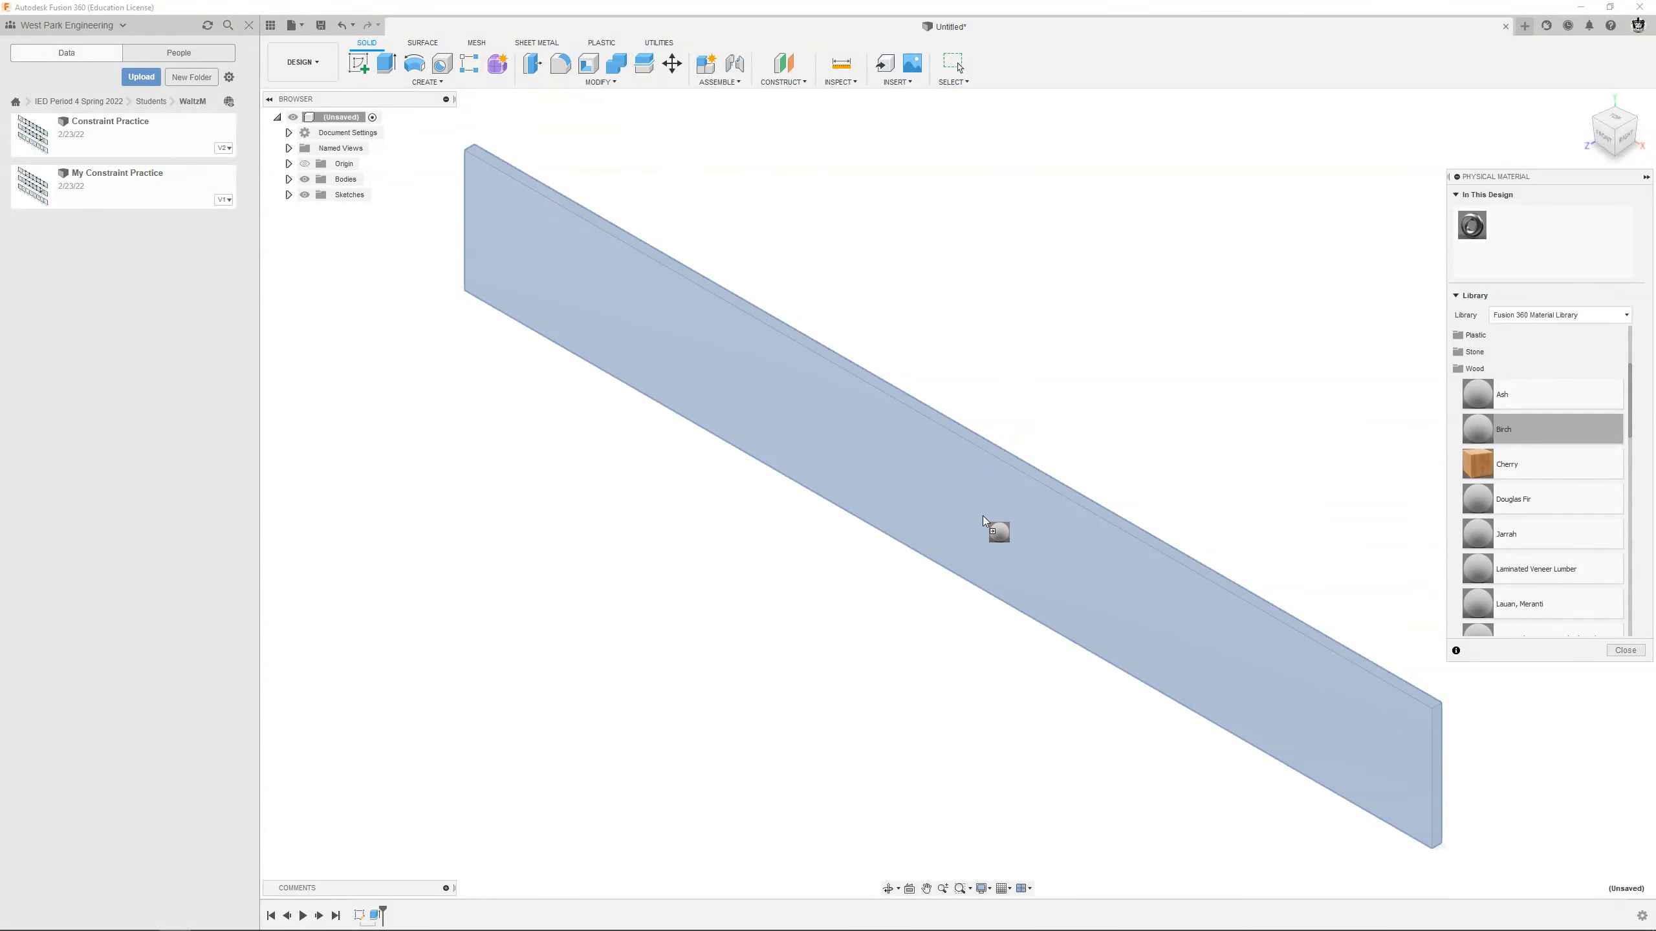
pyautogui.moveTo(984, 516); pyautogui.dragTo(976, 516)
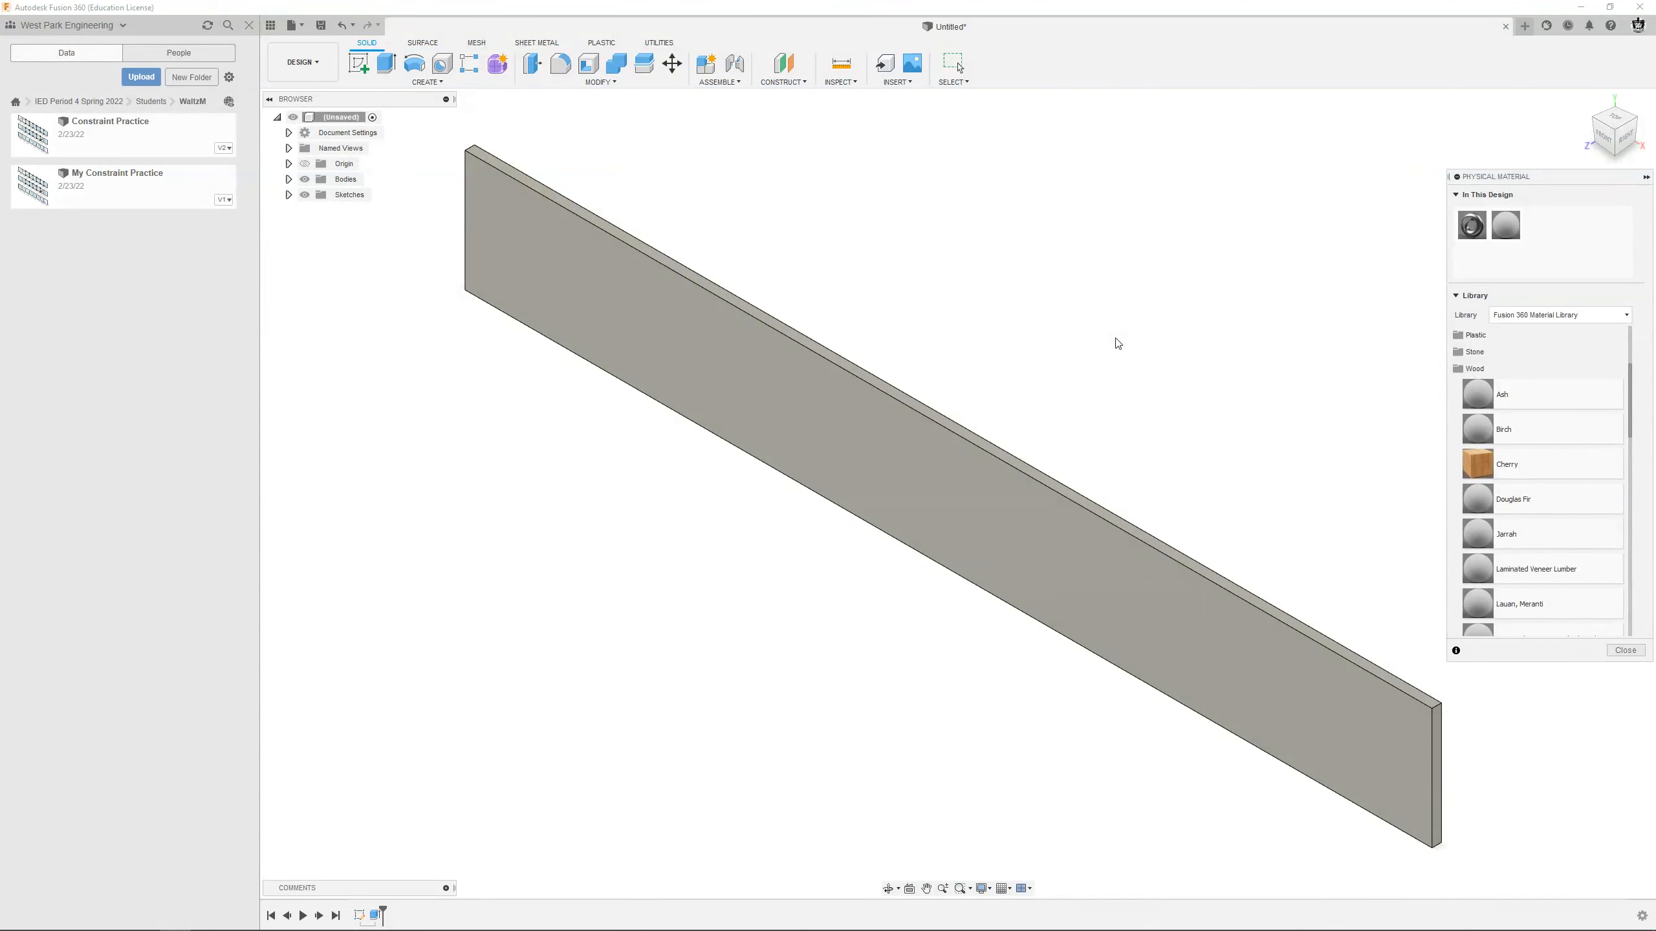
pyautogui.press('Escape')
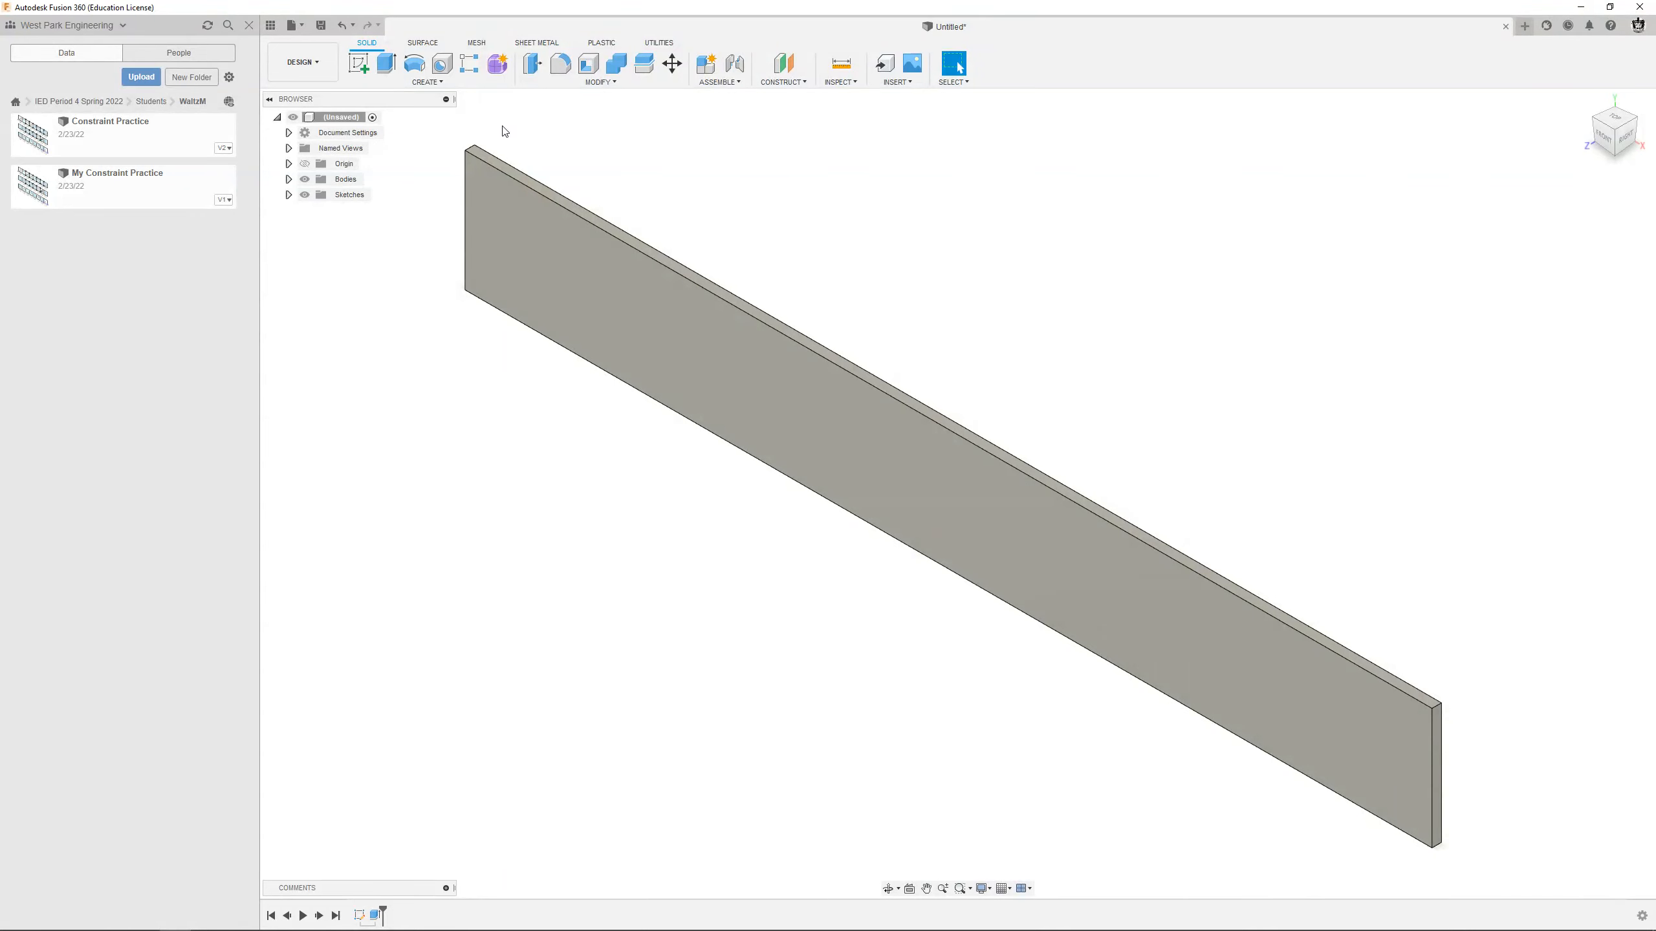
# Open the appearance library for the whole design and download 3D Cherry - Unfinished from the unfinished Wood (Solid) category.
pyautogui.press('ctrl')
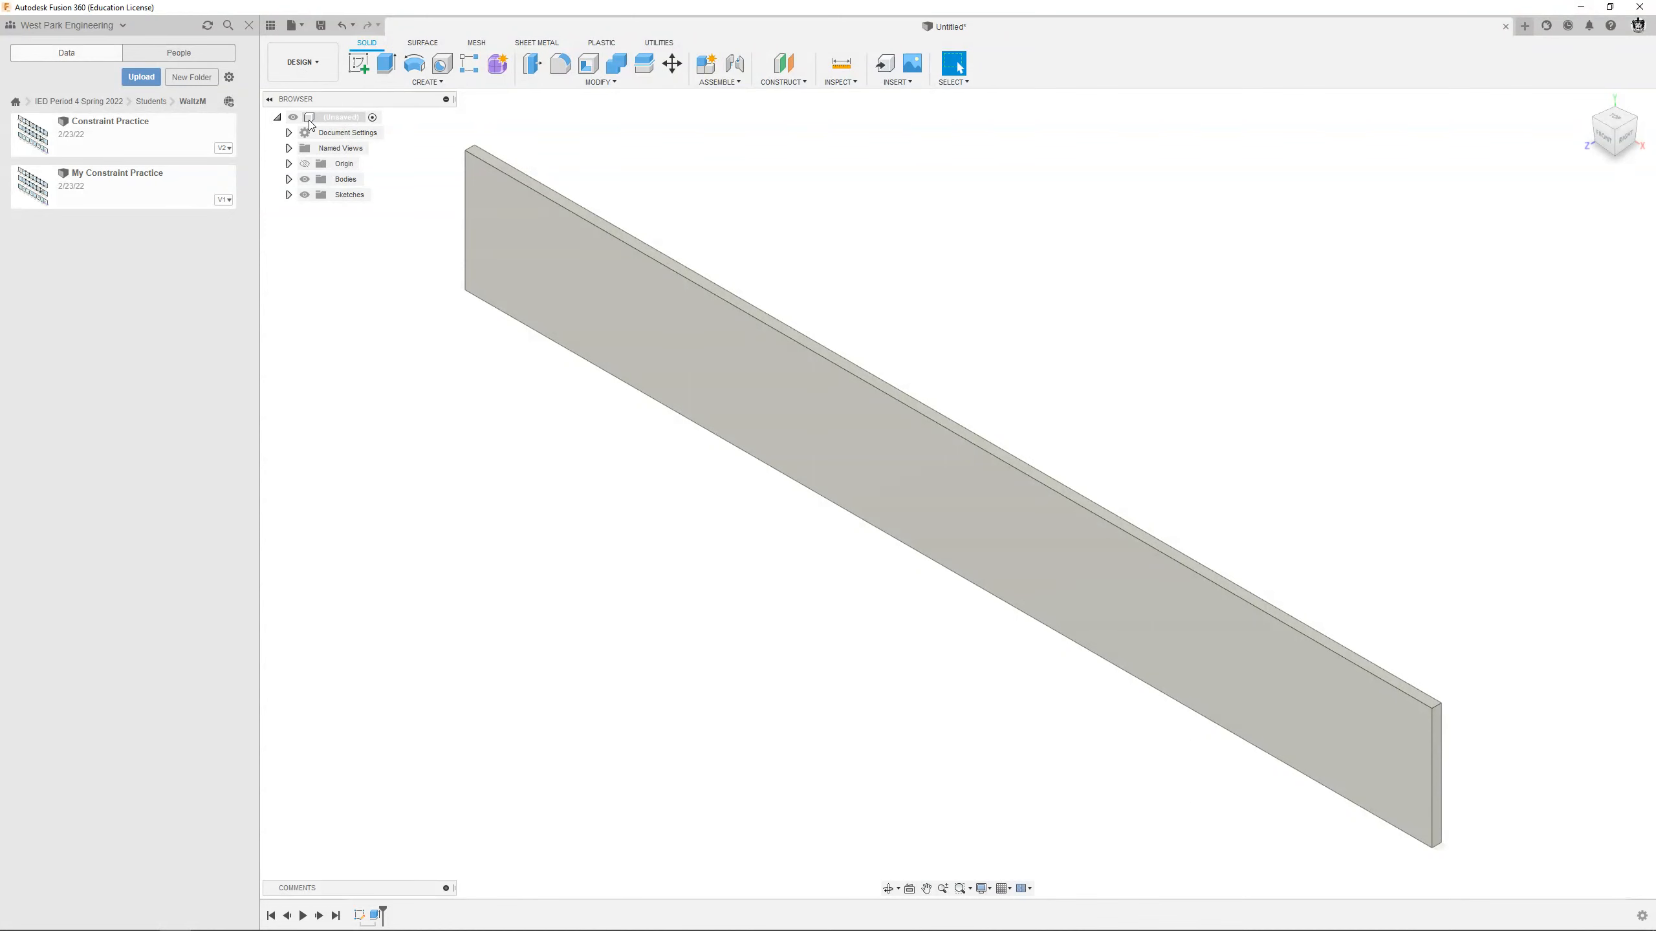
pyautogui.rightClick(311, 123)
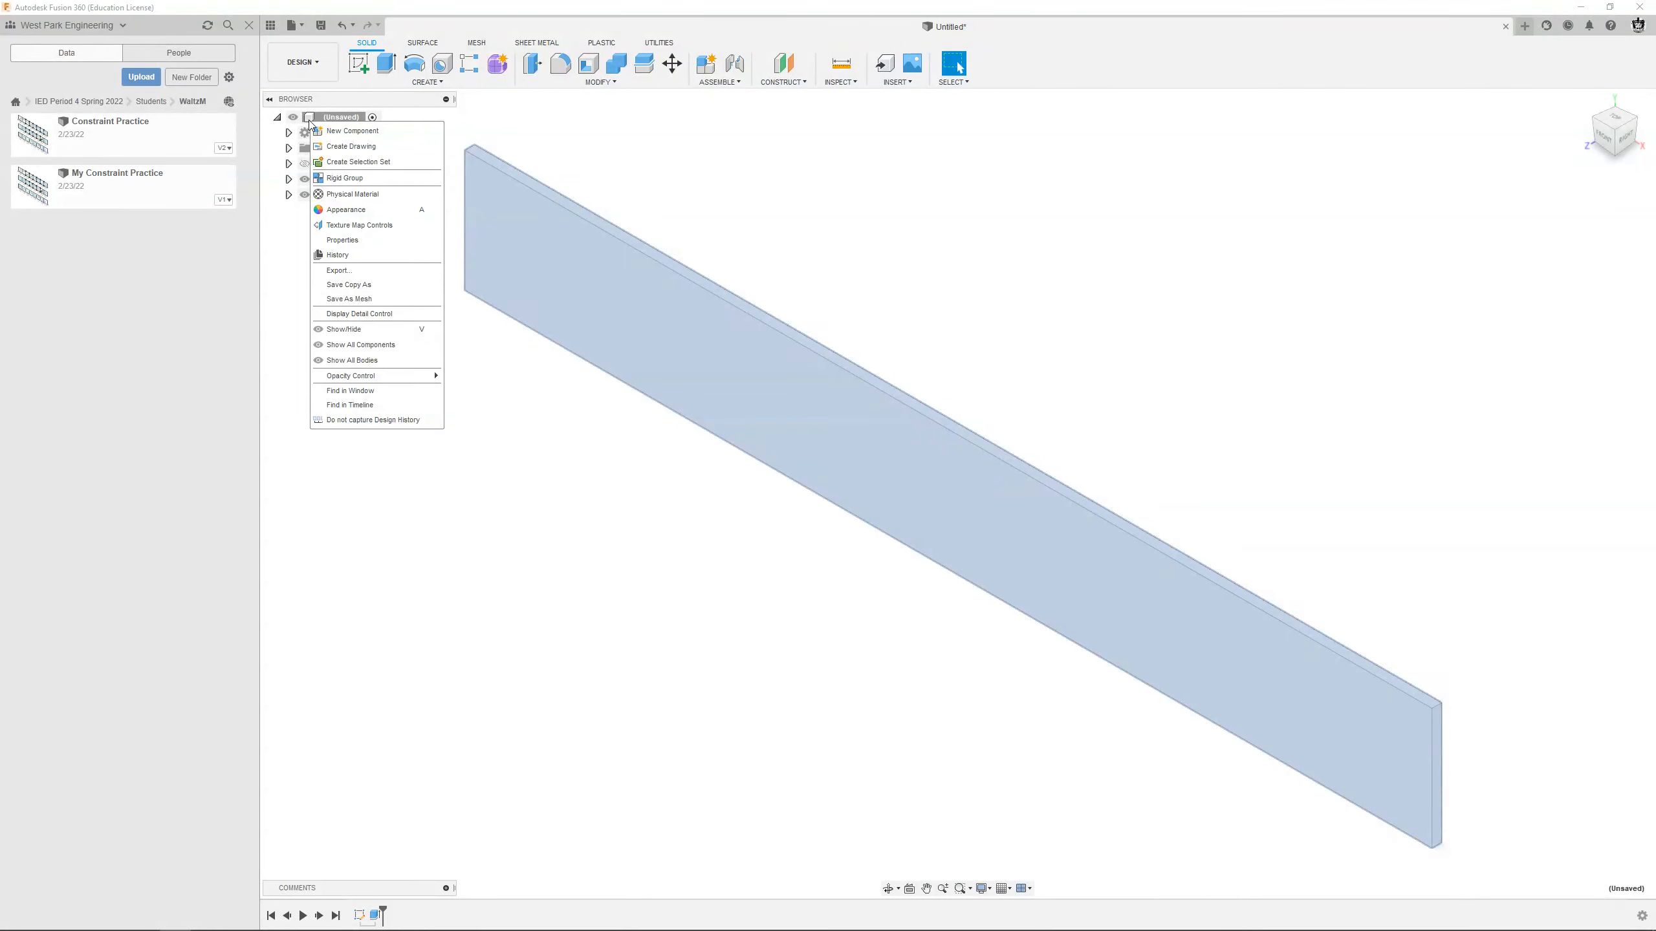
pyautogui.click(358, 210)
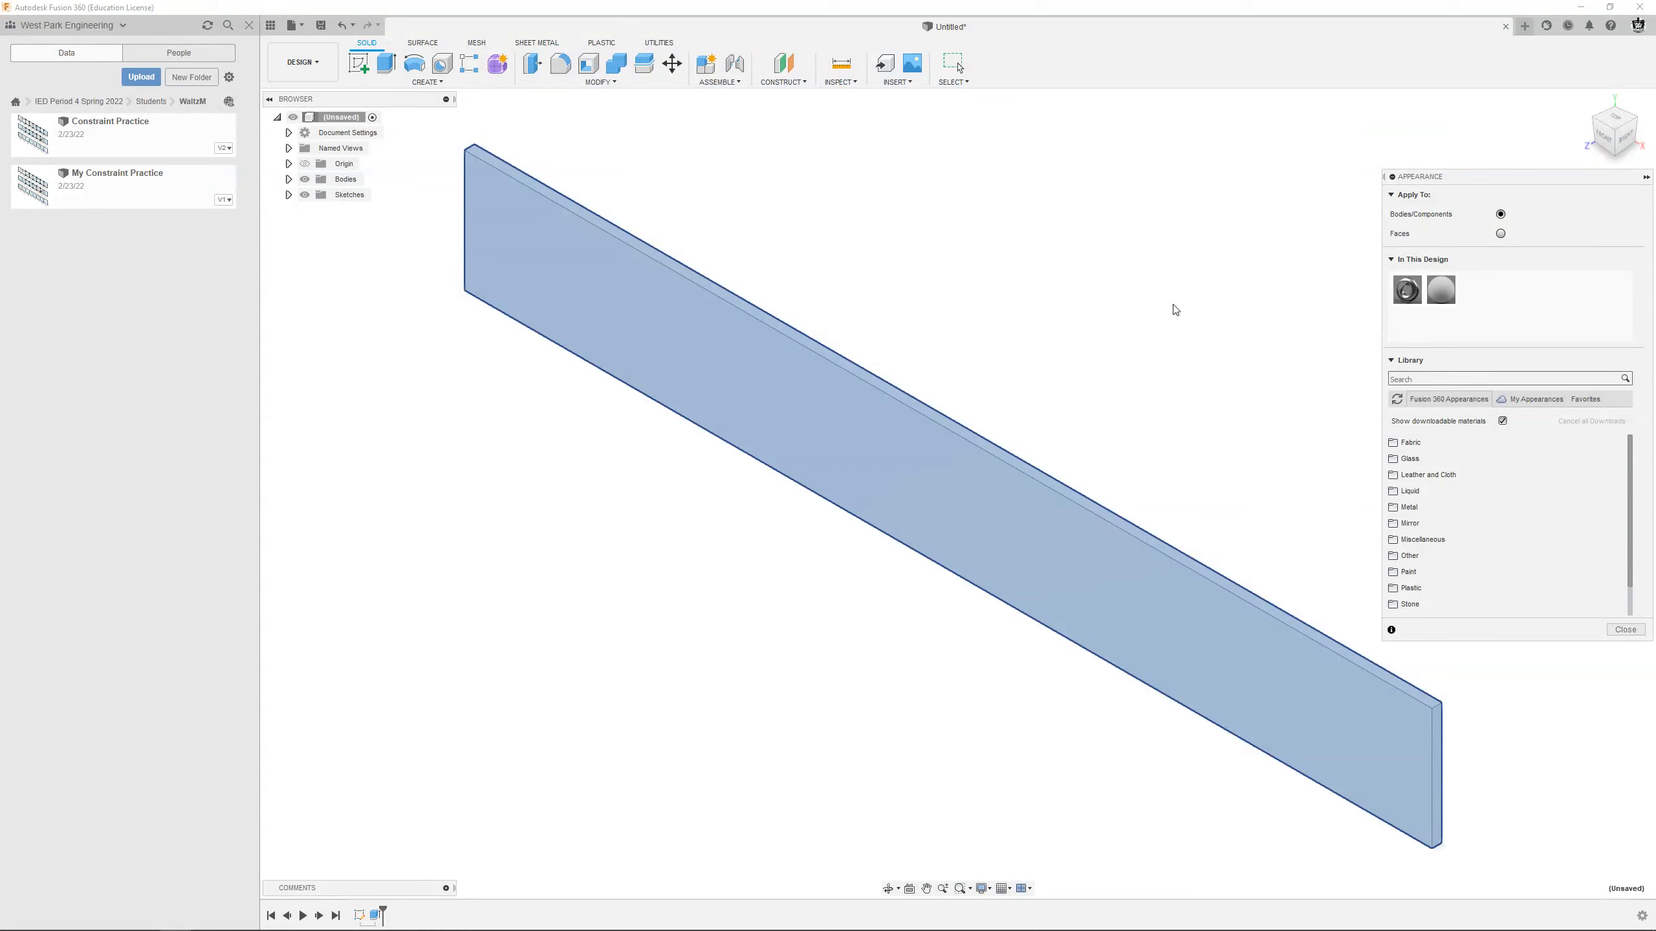
pyautogui.click(1416, 445)
pyautogui.scroll(-3, 1412, 477)
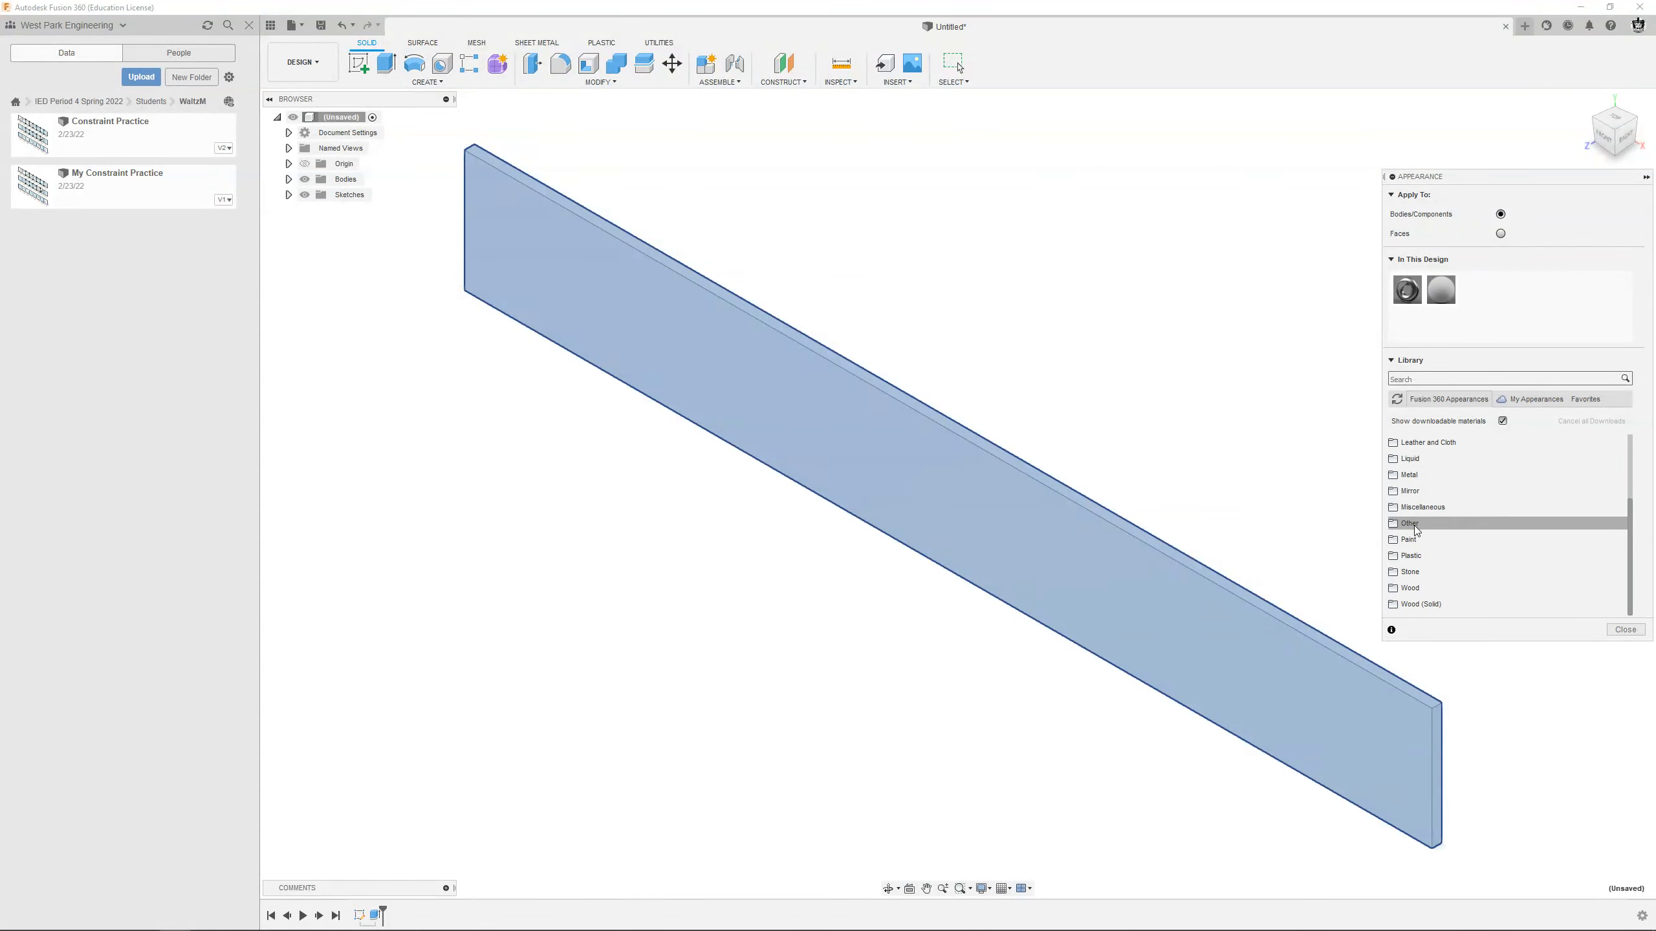
pyautogui.click(1410, 475)
pyautogui.scroll(-3, 1412, 502)
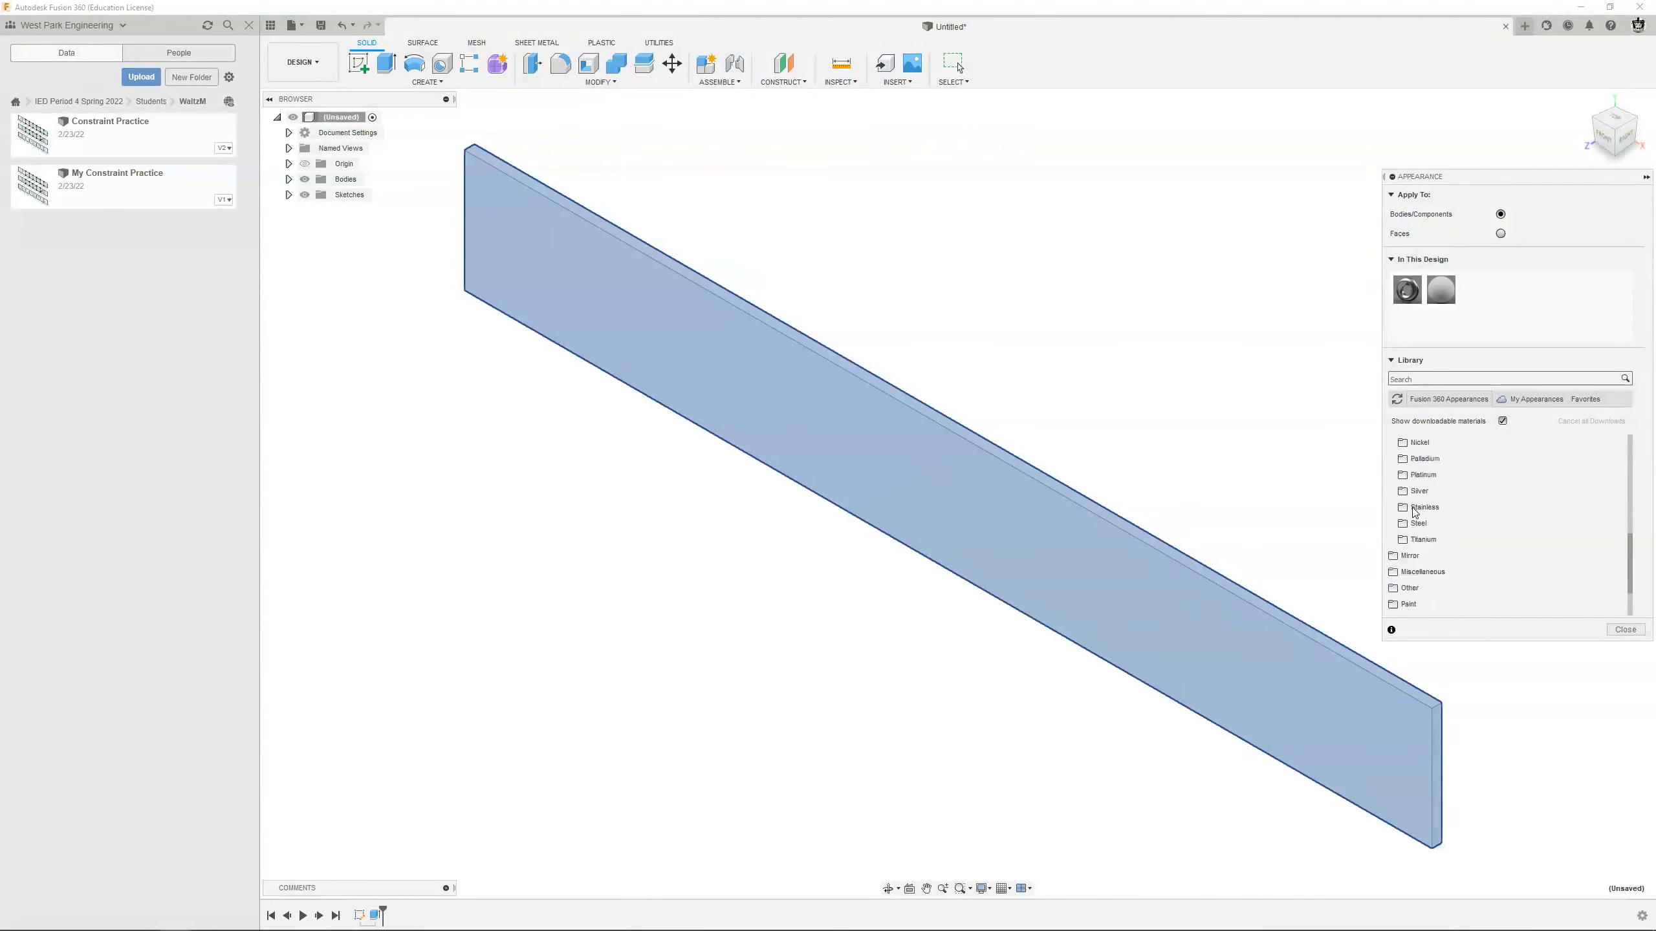
pyautogui.scroll(-2, 1409, 573)
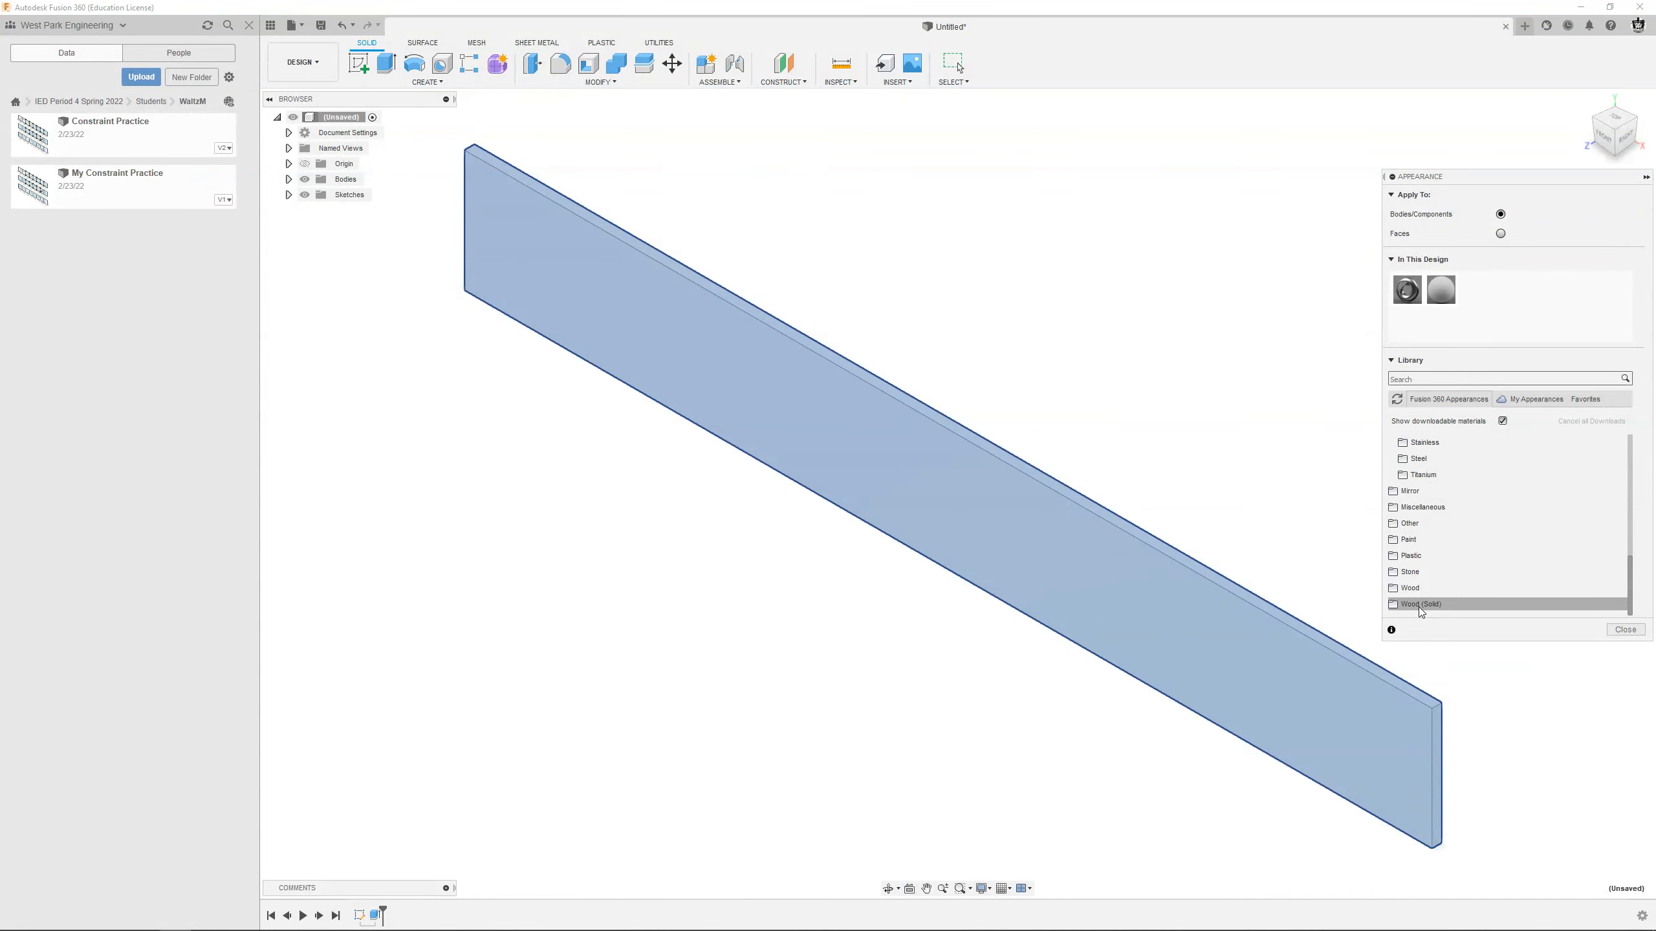
pyautogui.click(1418, 604)
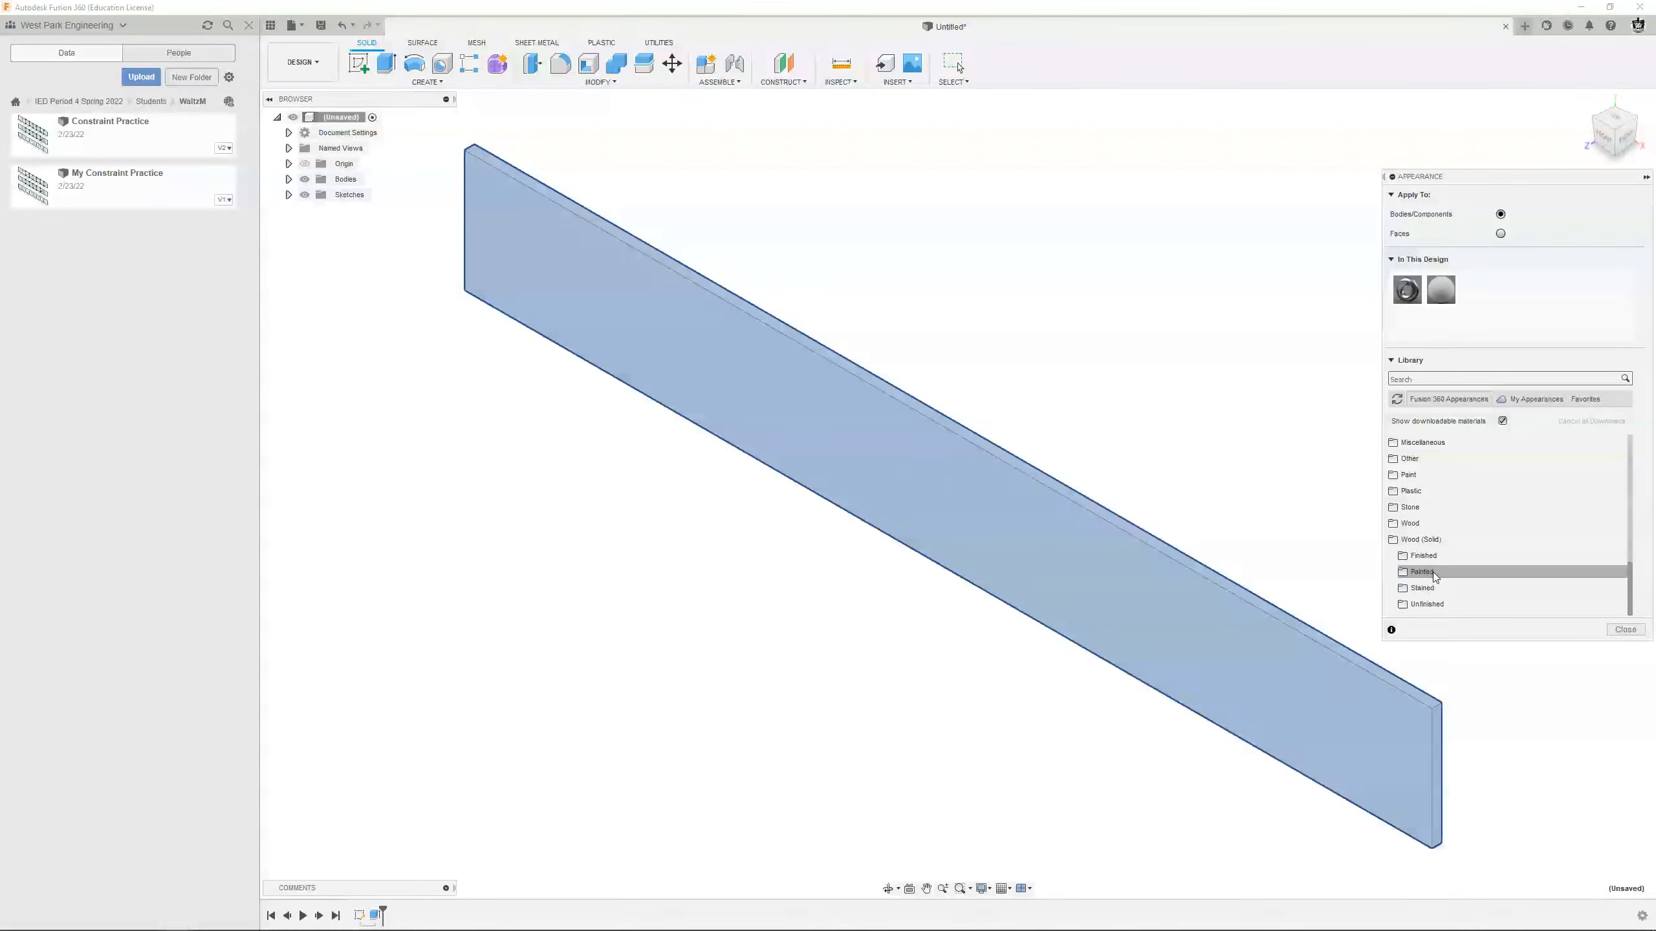
pyautogui.click(1431, 606)
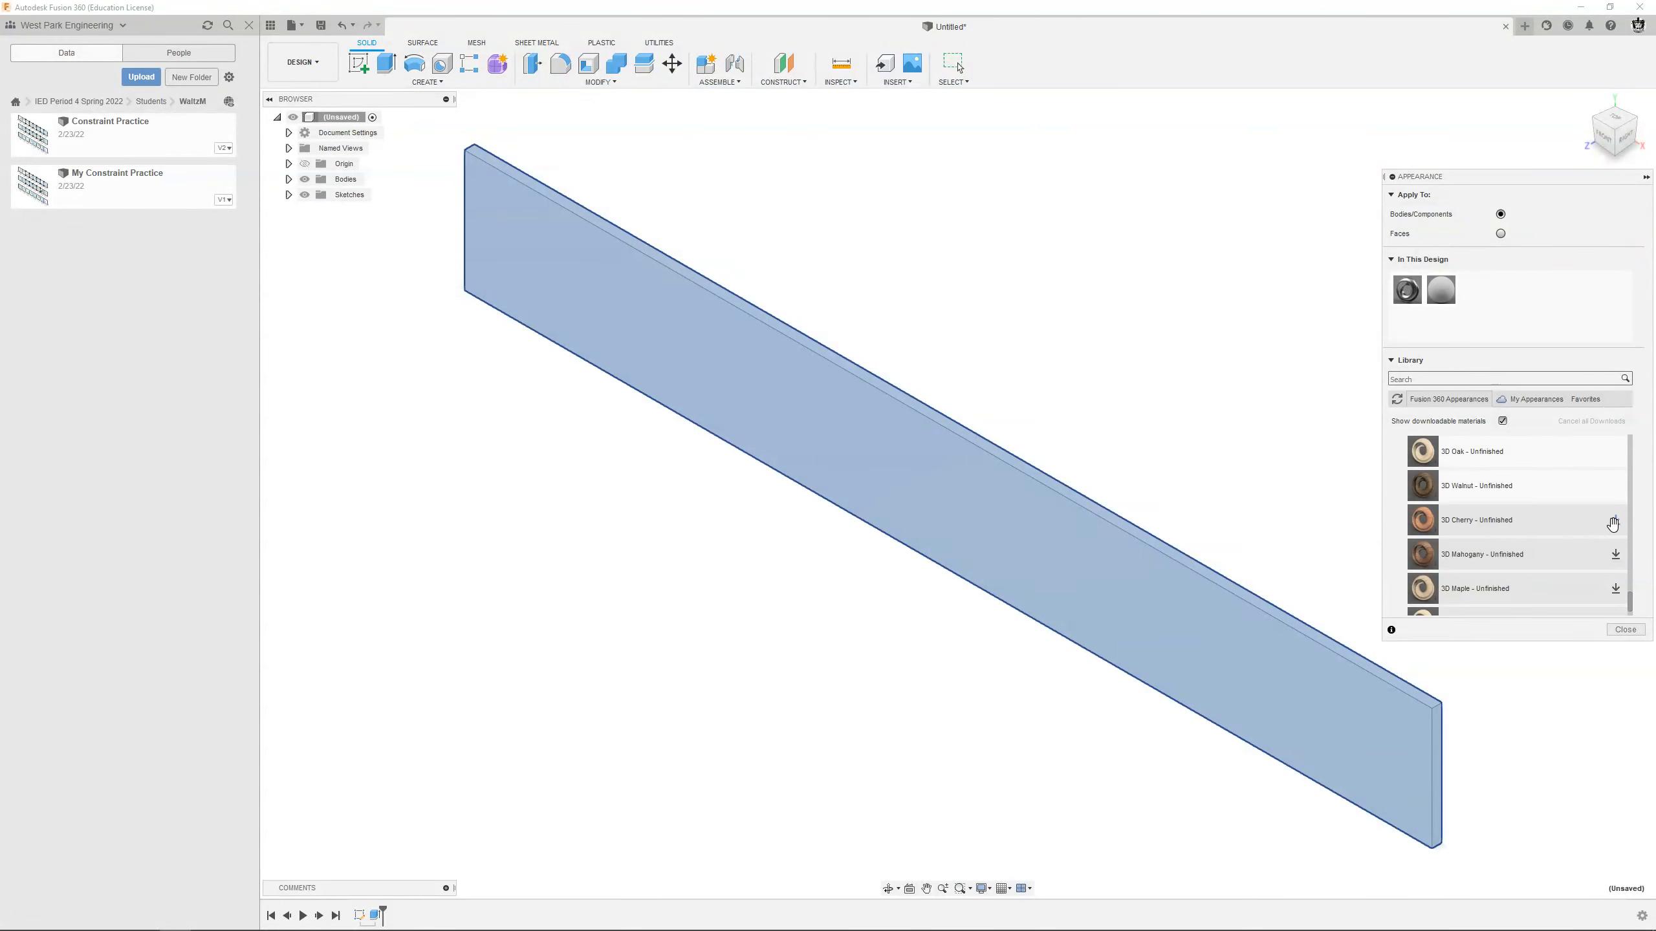
pyautogui.scroll(2, 1613, 522)
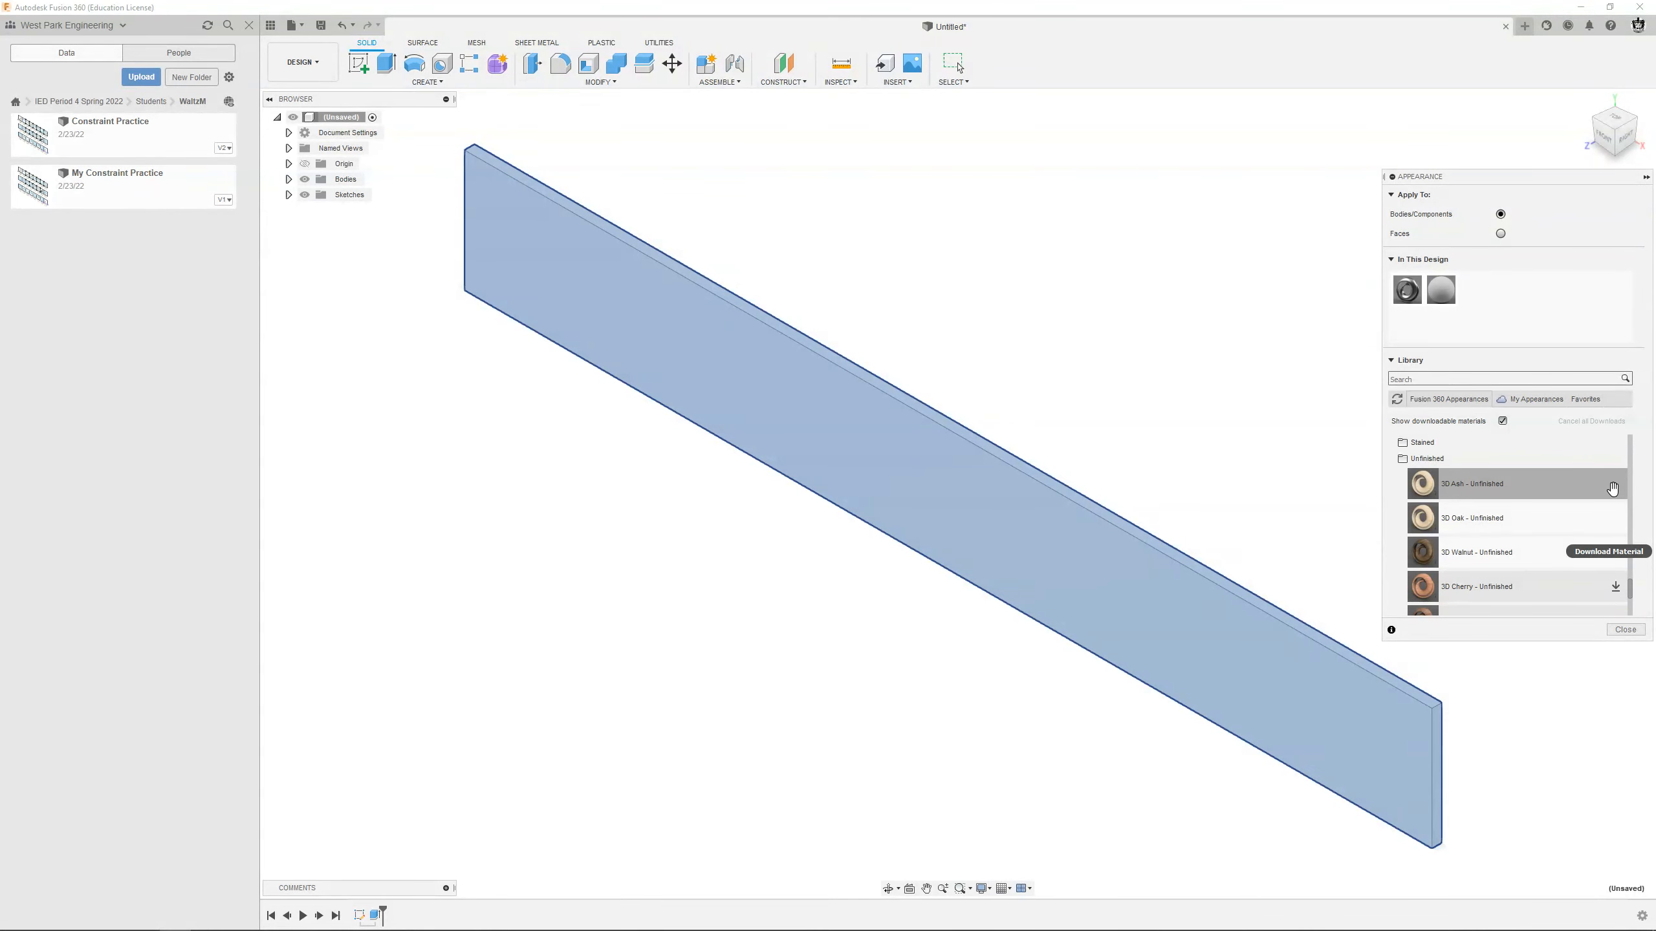
pyautogui.click(1616, 589)
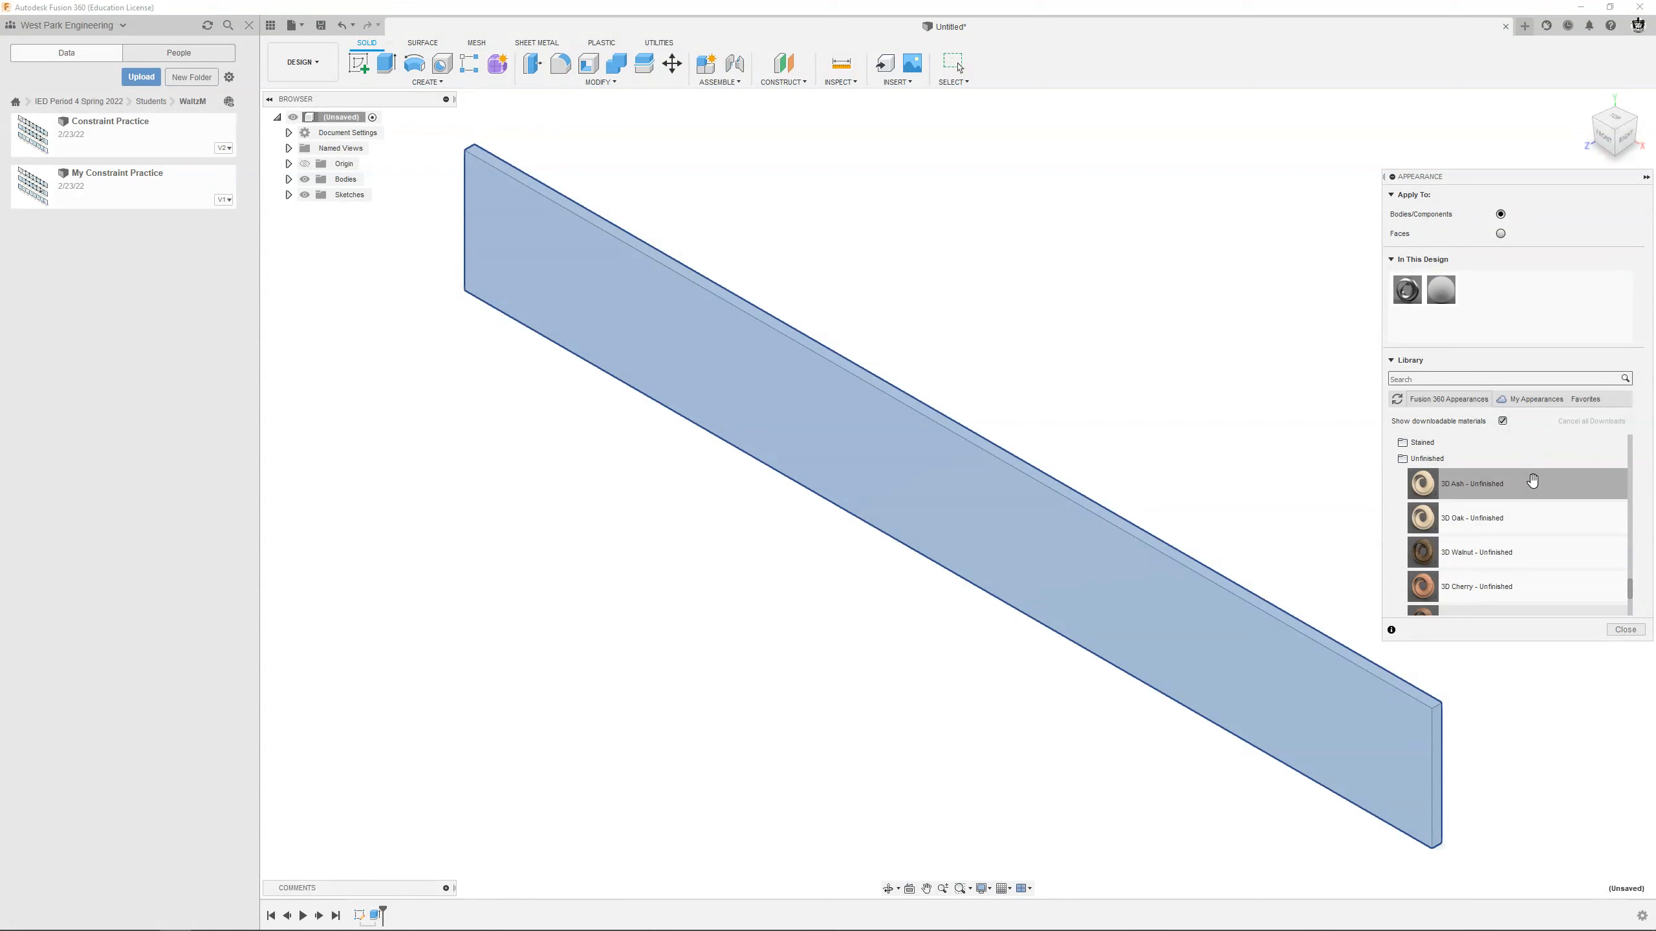
# Apply the 3D Ash - Unfinished appearance to the plate and inspect the wood grain on its end face.
pyautogui.moveTo(1532, 480); pyautogui.dragTo(846, 455)
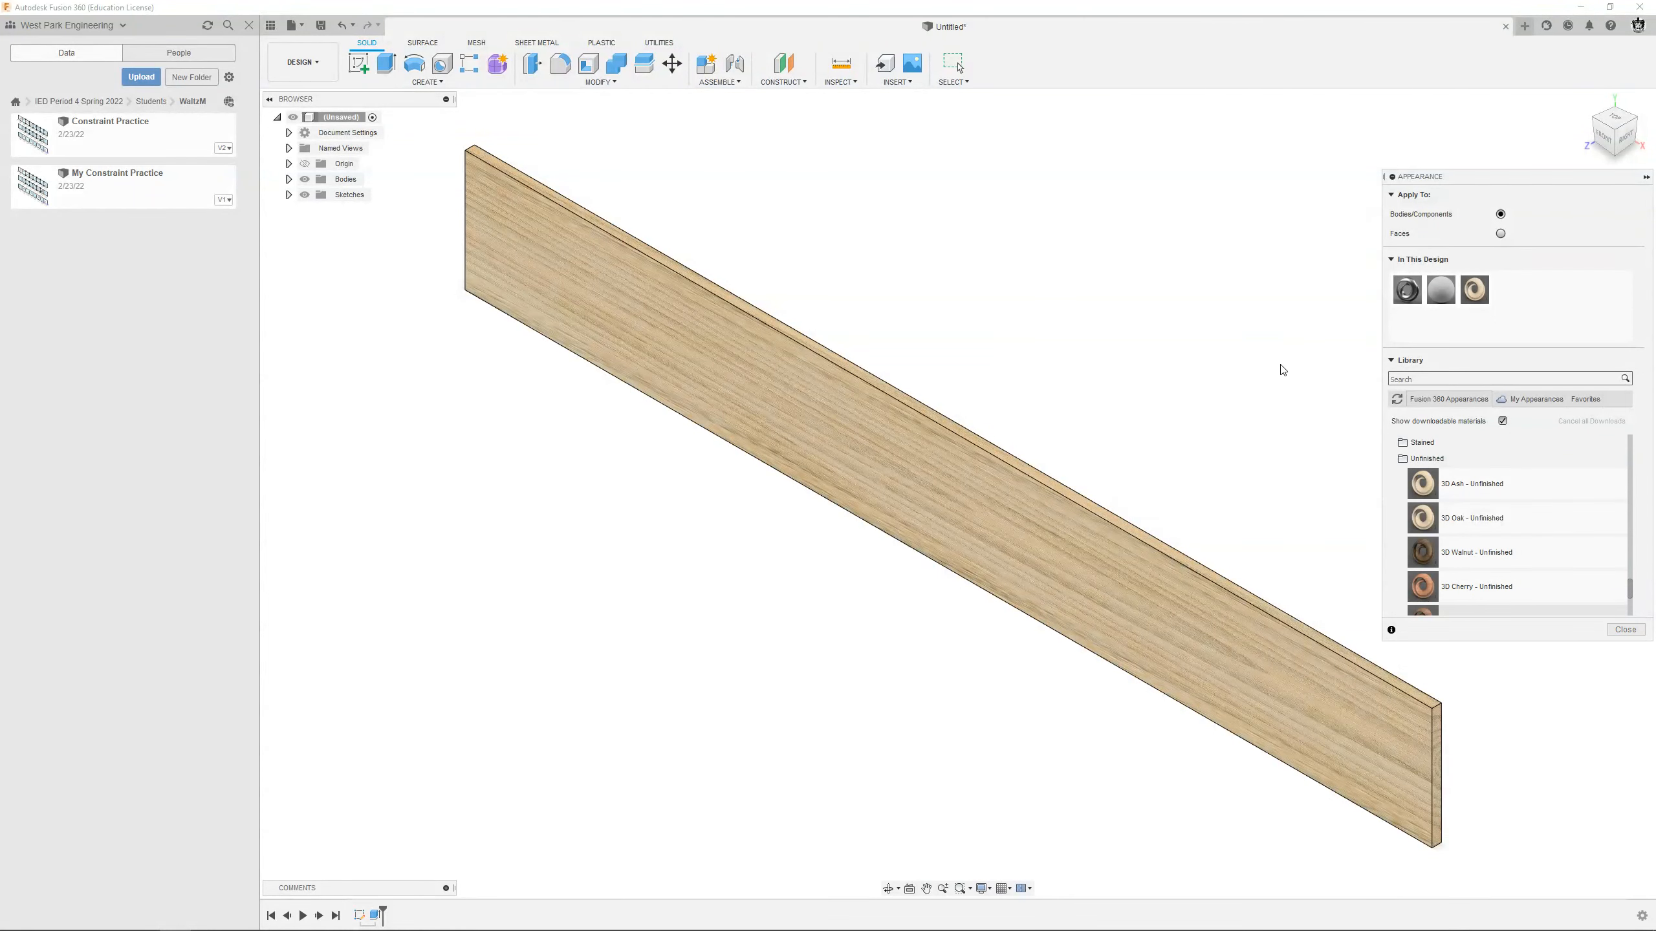
pyautogui.press('Escape')
pyautogui.scroll(5, 1249, 454)
pyautogui.scroll(2, 1147, 457)
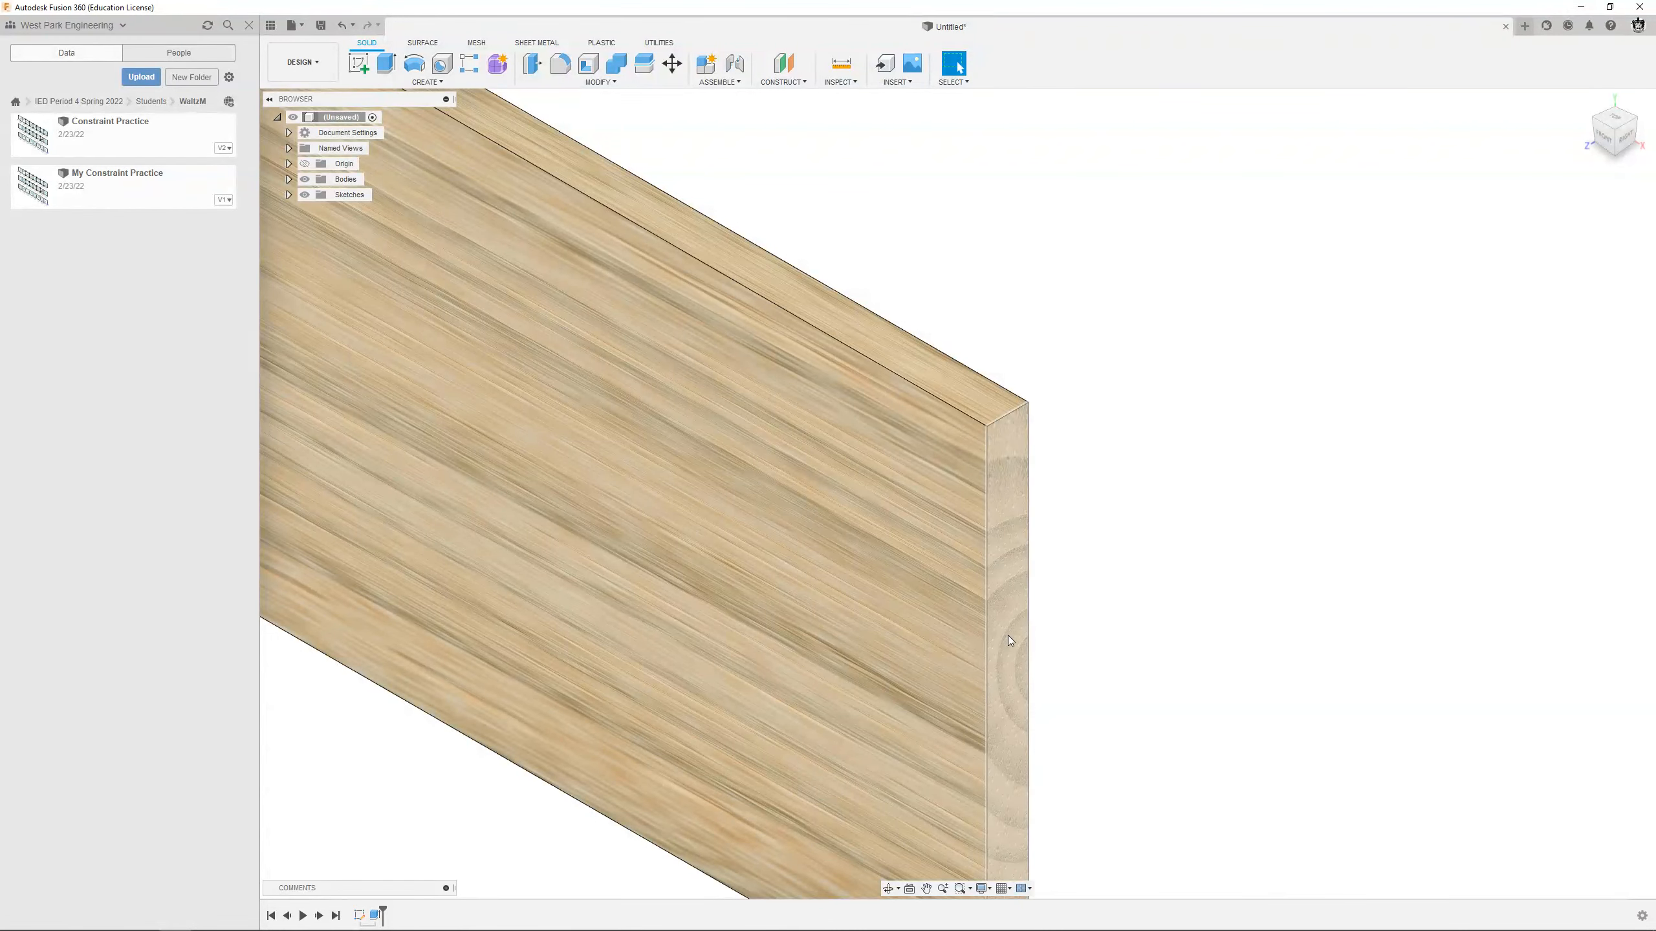
pyautogui.scroll(-1, 1118, 472)
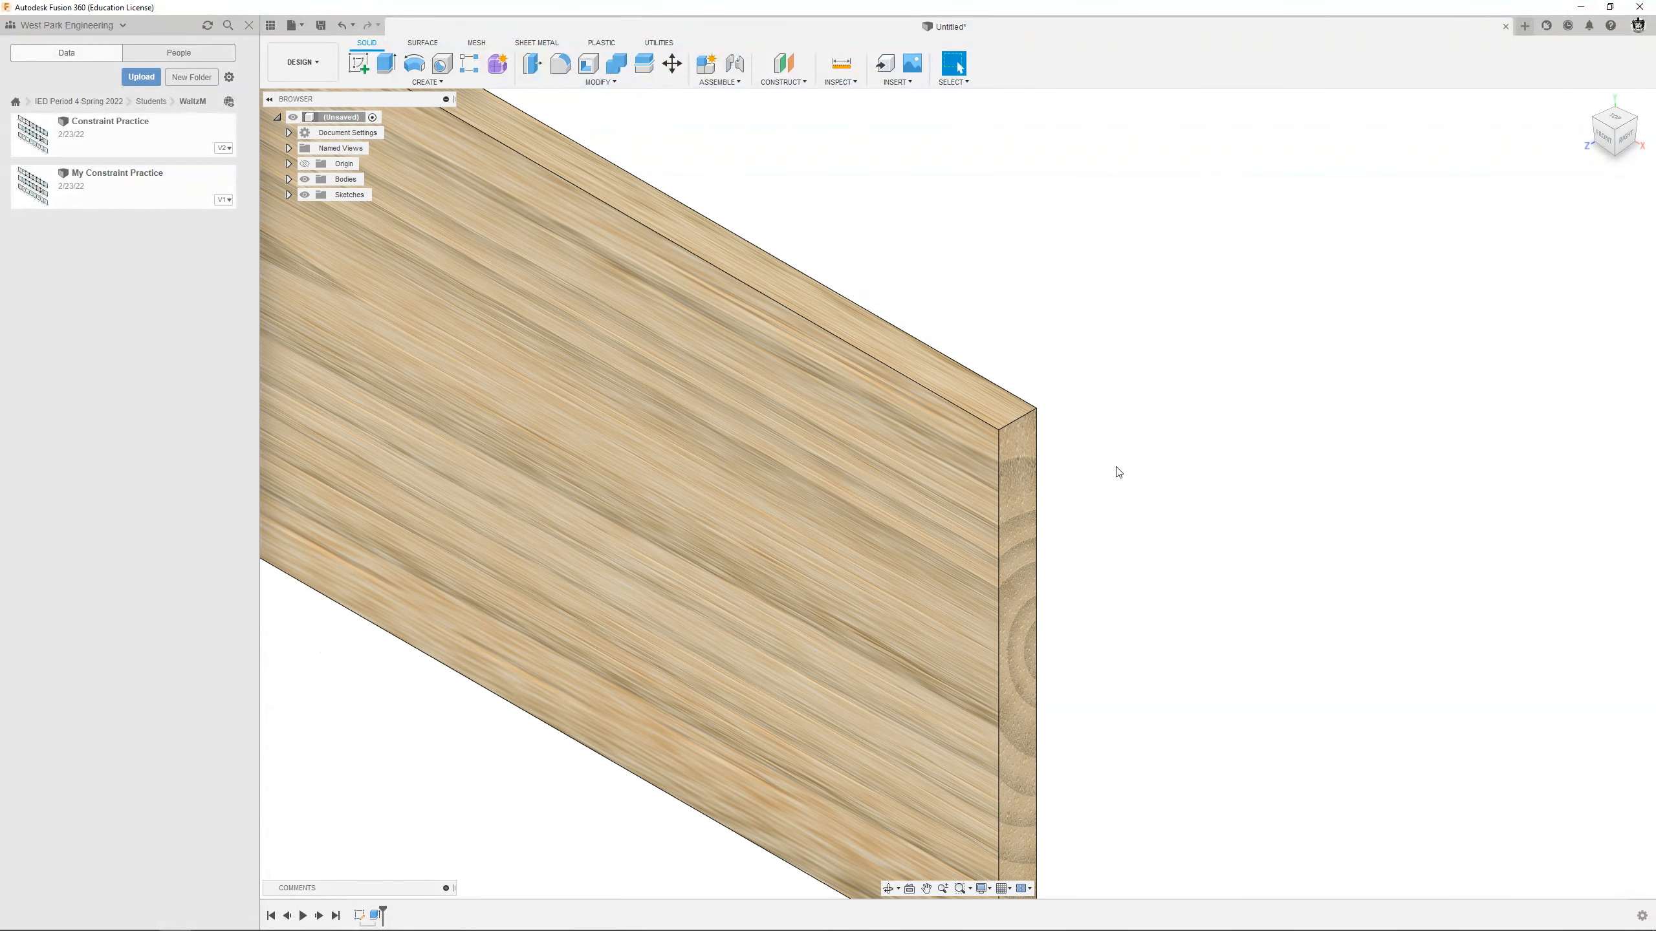
pyautogui.scroll(-4, 1113, 296)
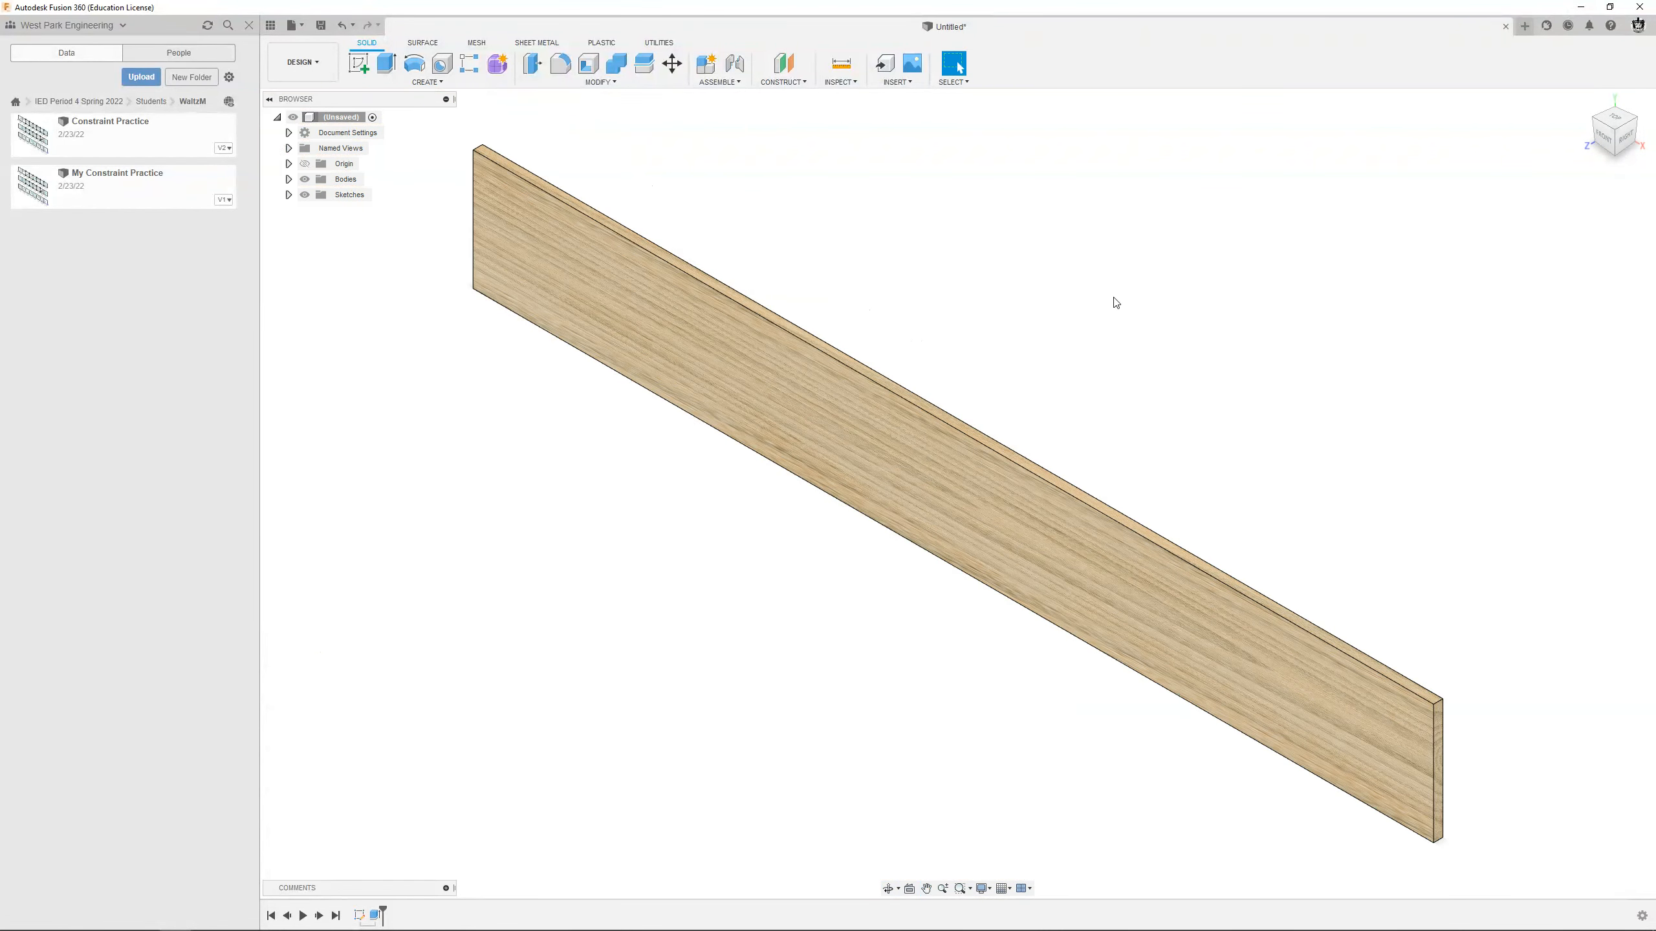
# Save the design as Ruler in the student's own folder under IED Period 4 Spring 2022.
pyautogui.click(321, 26)
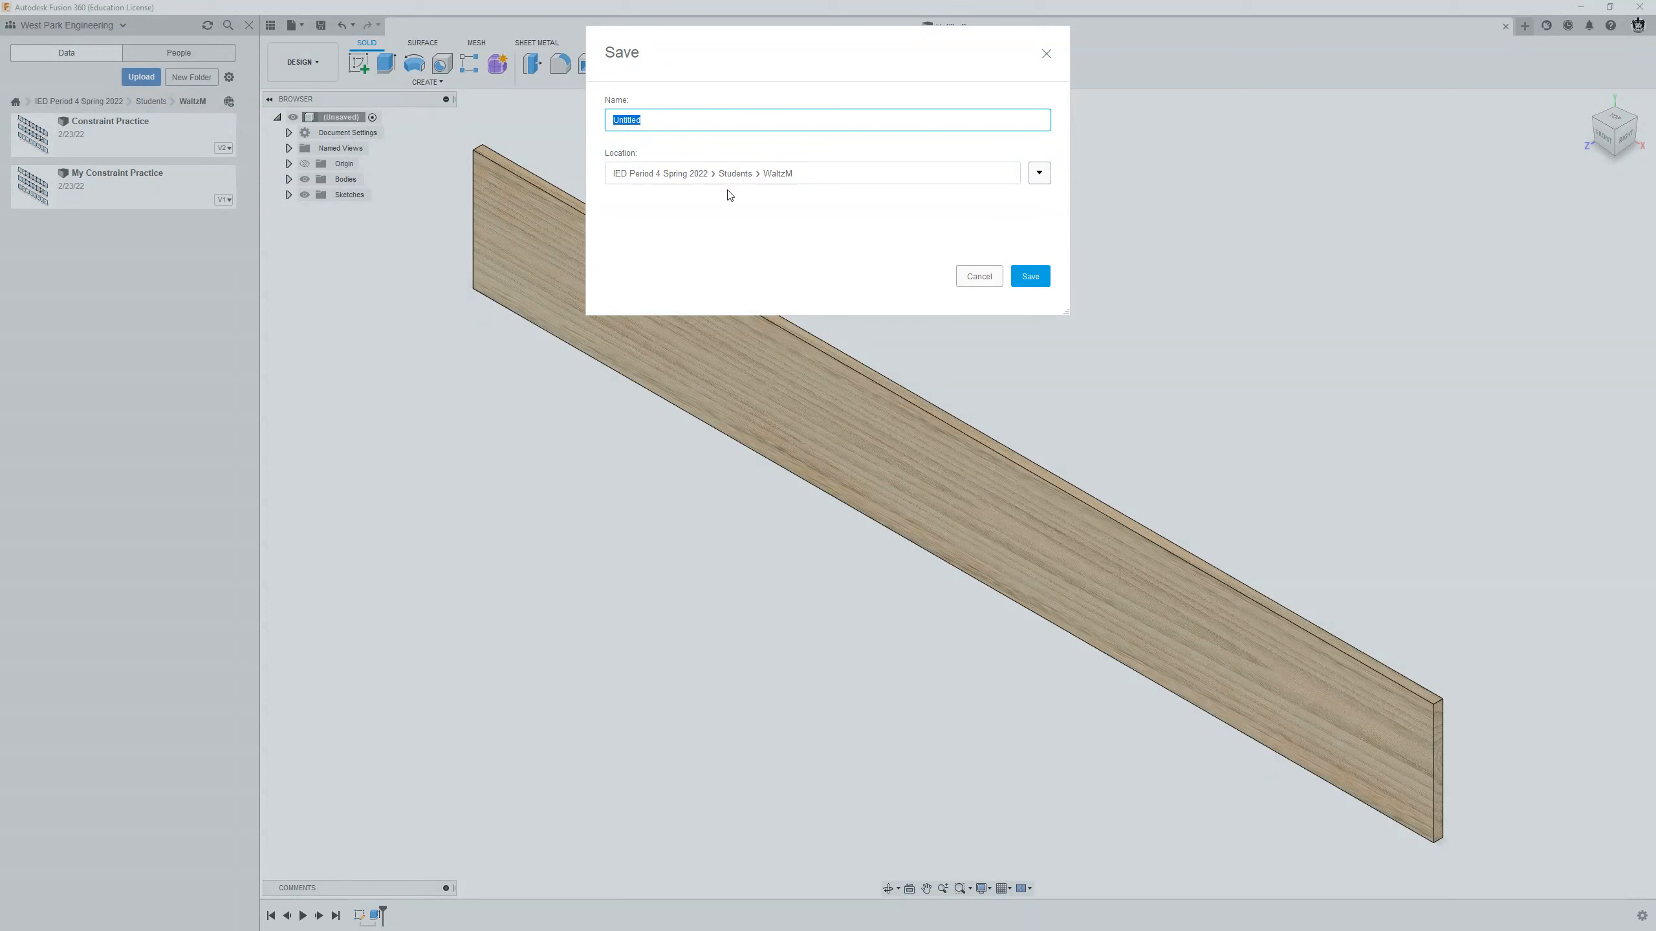
pyautogui.click(787, 177)
pyautogui.write('Ruler')
pyautogui.click(1031, 277)
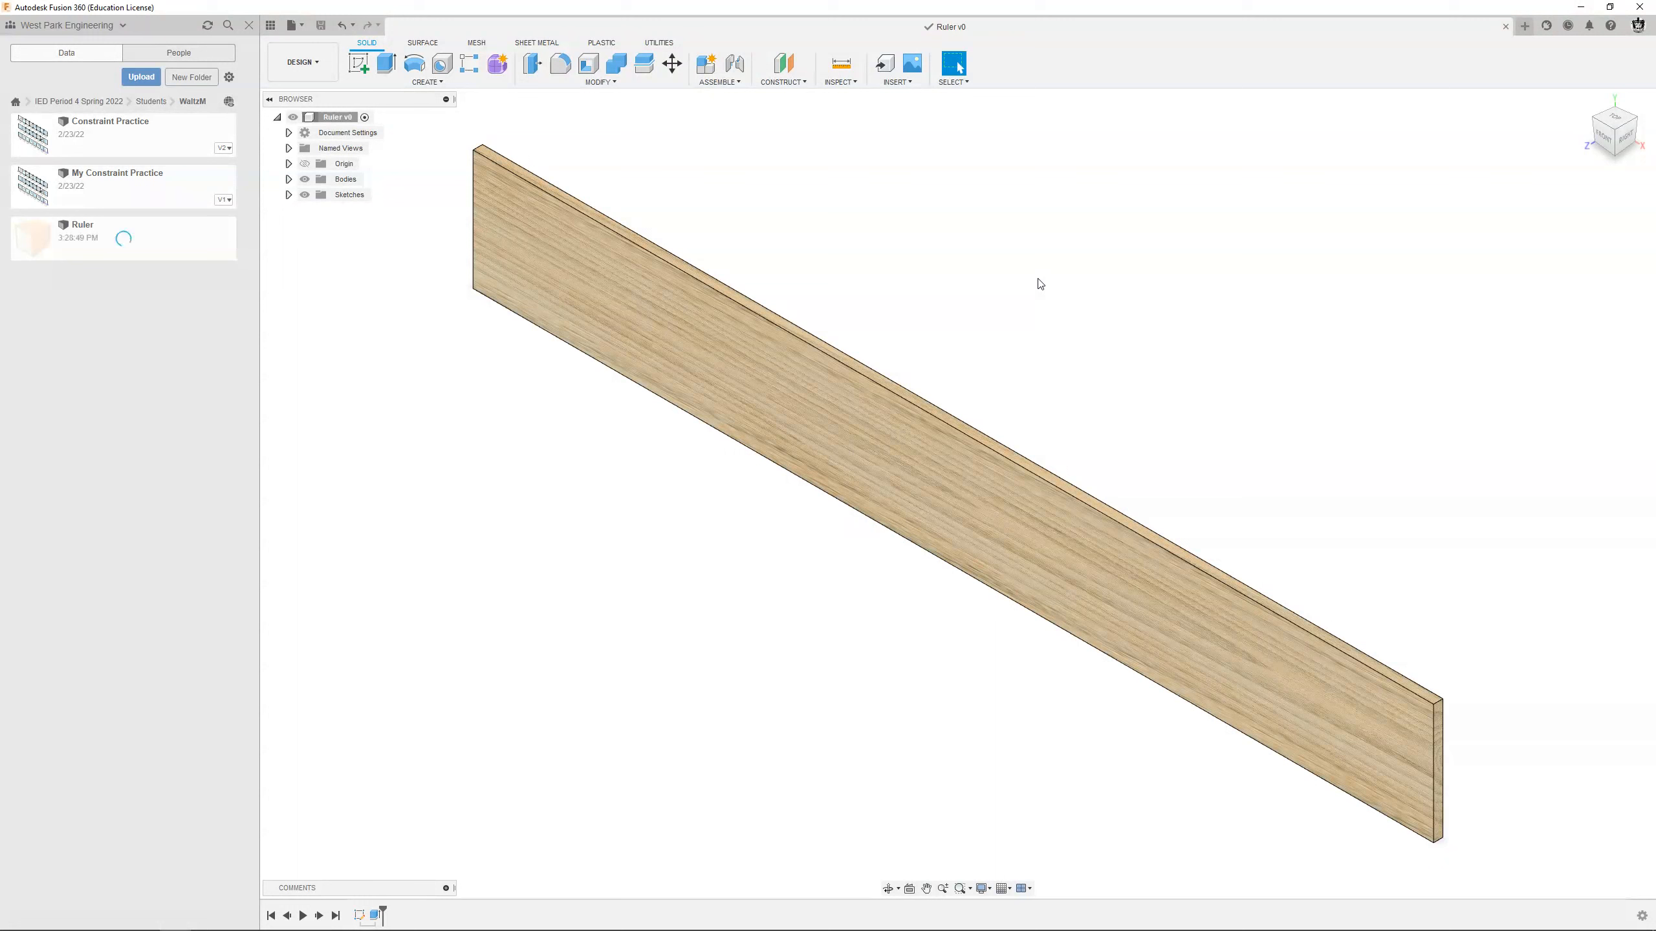